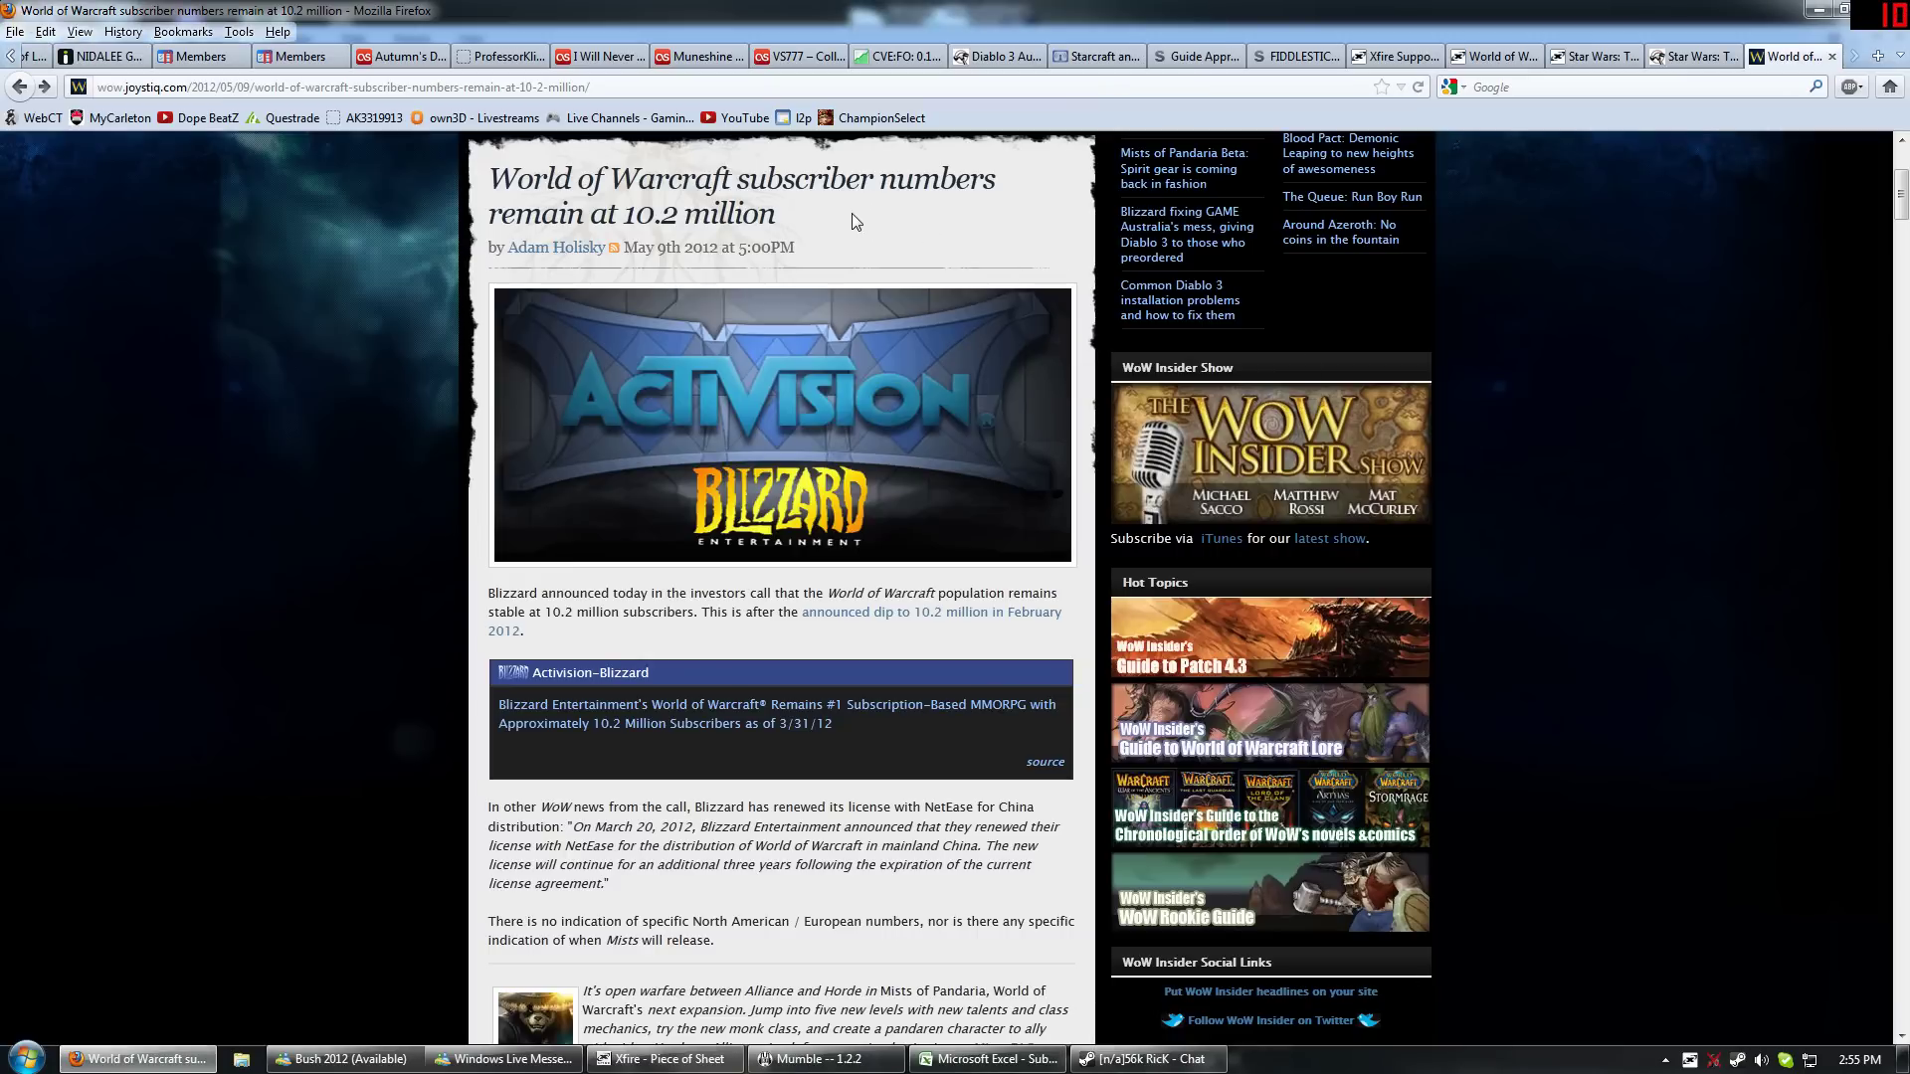
Step: Highlight the WoW 10.2 million headline figure, then the SW:TOR 1.3 million subscriber figure
drag(824, 221, 625, 221)
click(840, 235)
click(1688, 61)
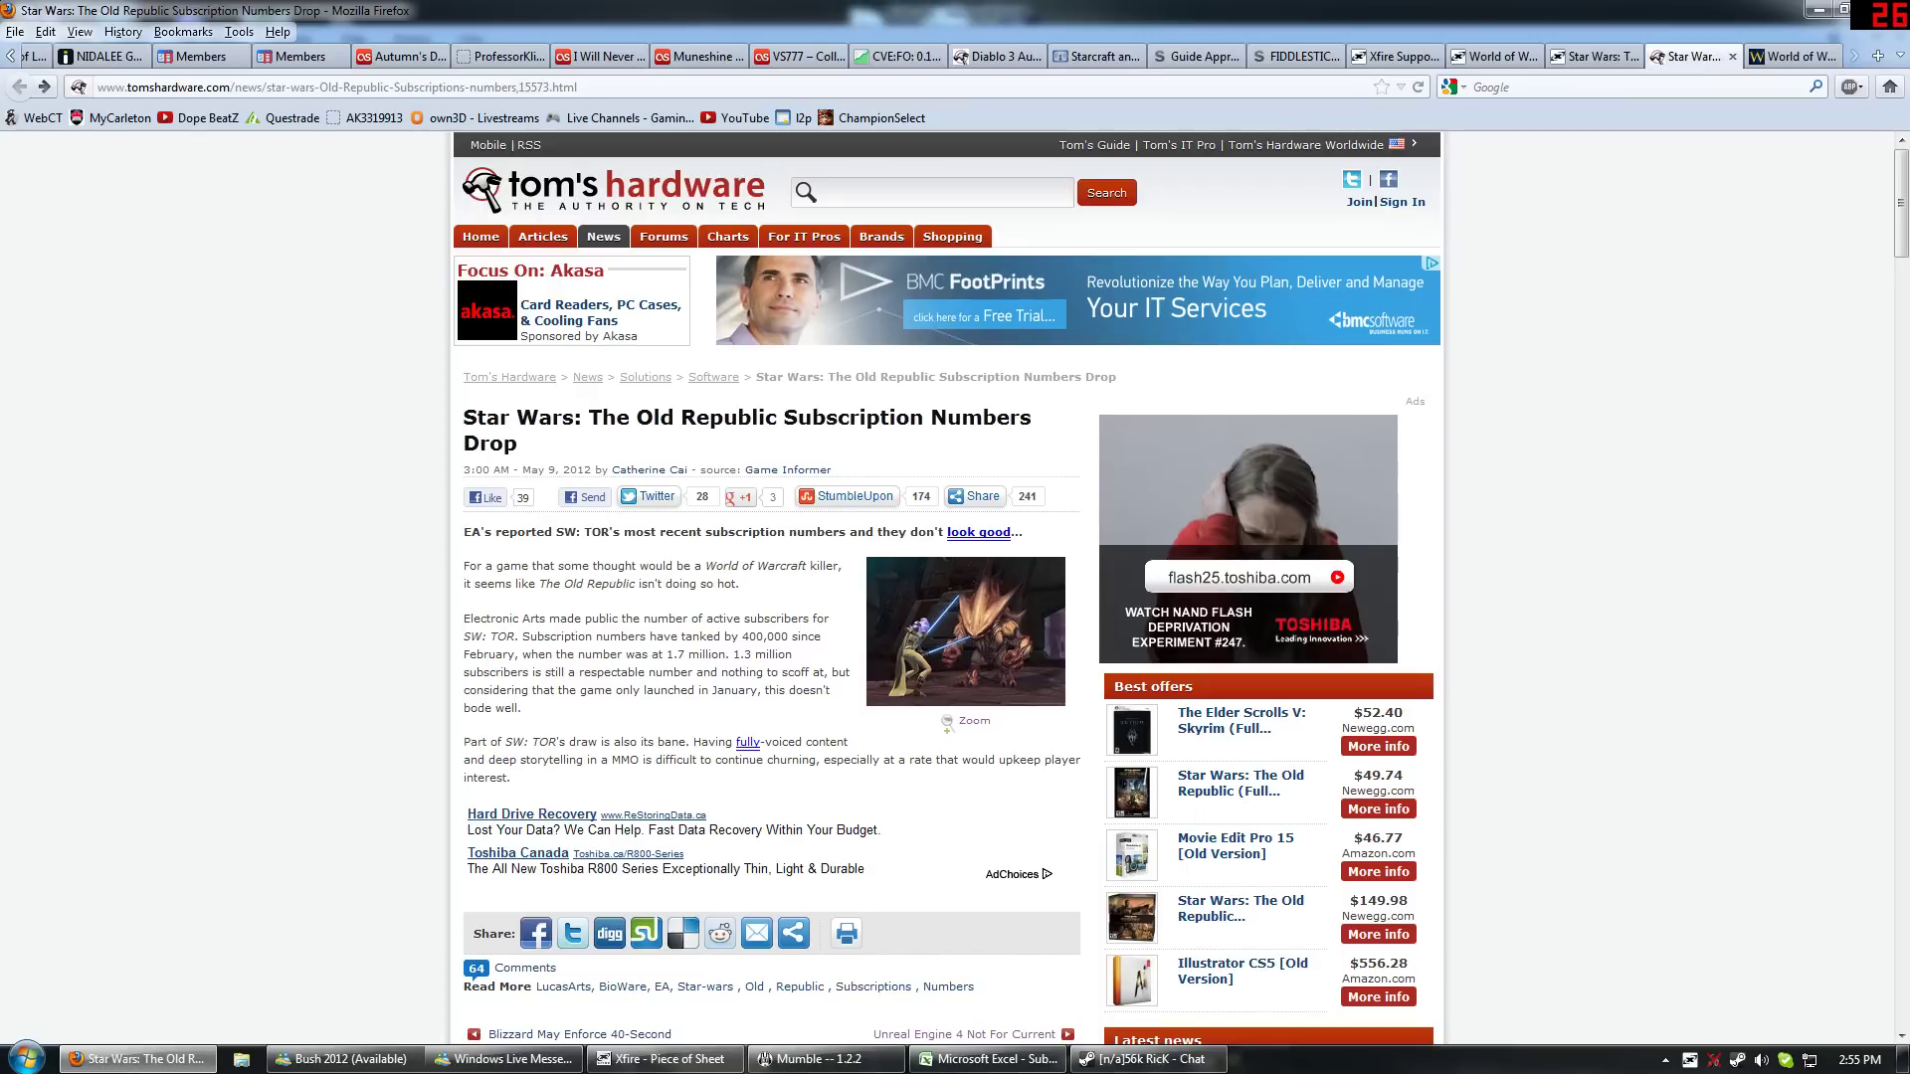
drag(591, 417, 875, 417)
click(681, 714)
drag(732, 654, 792, 656)
click(741, 654)
Step: Compare the Xfire hours-by-date statistics of World of Warcraft and Star Wars: The Old Republic
click(1387, 59)
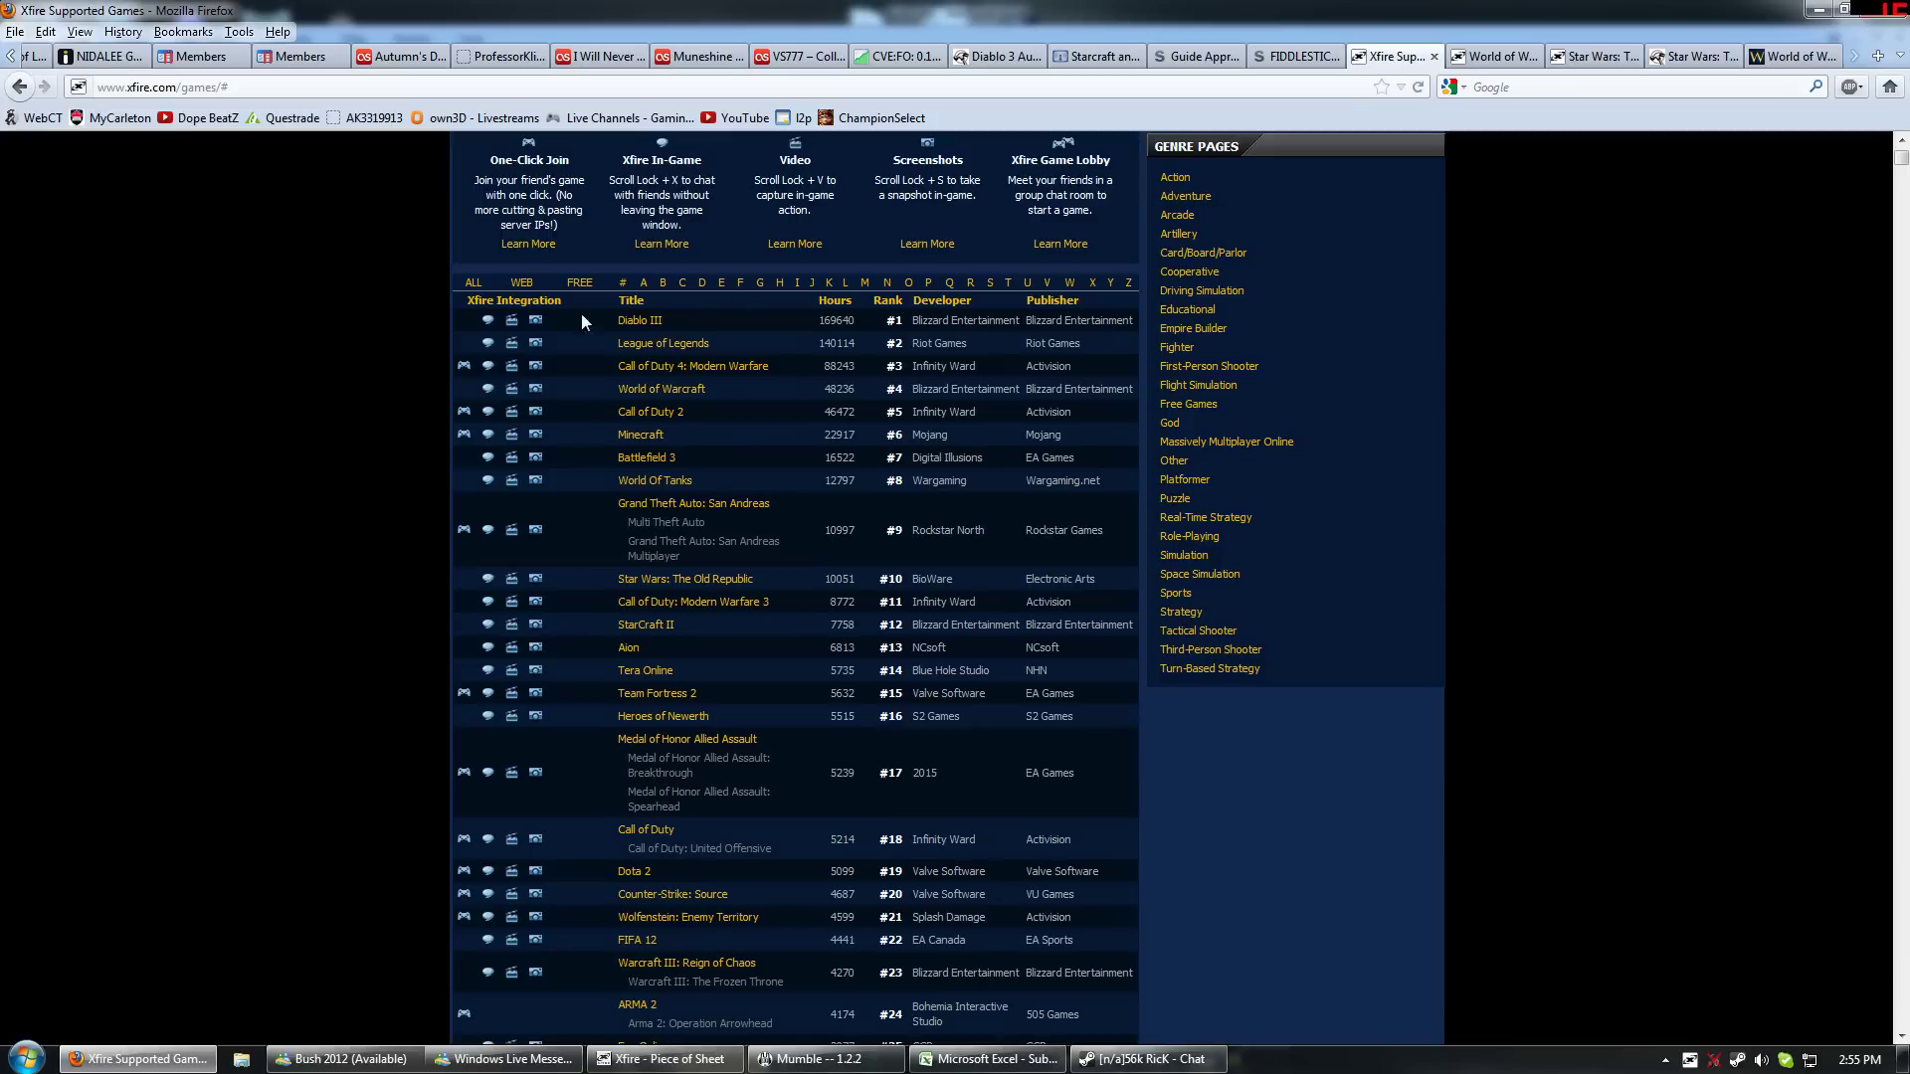
click(1479, 58)
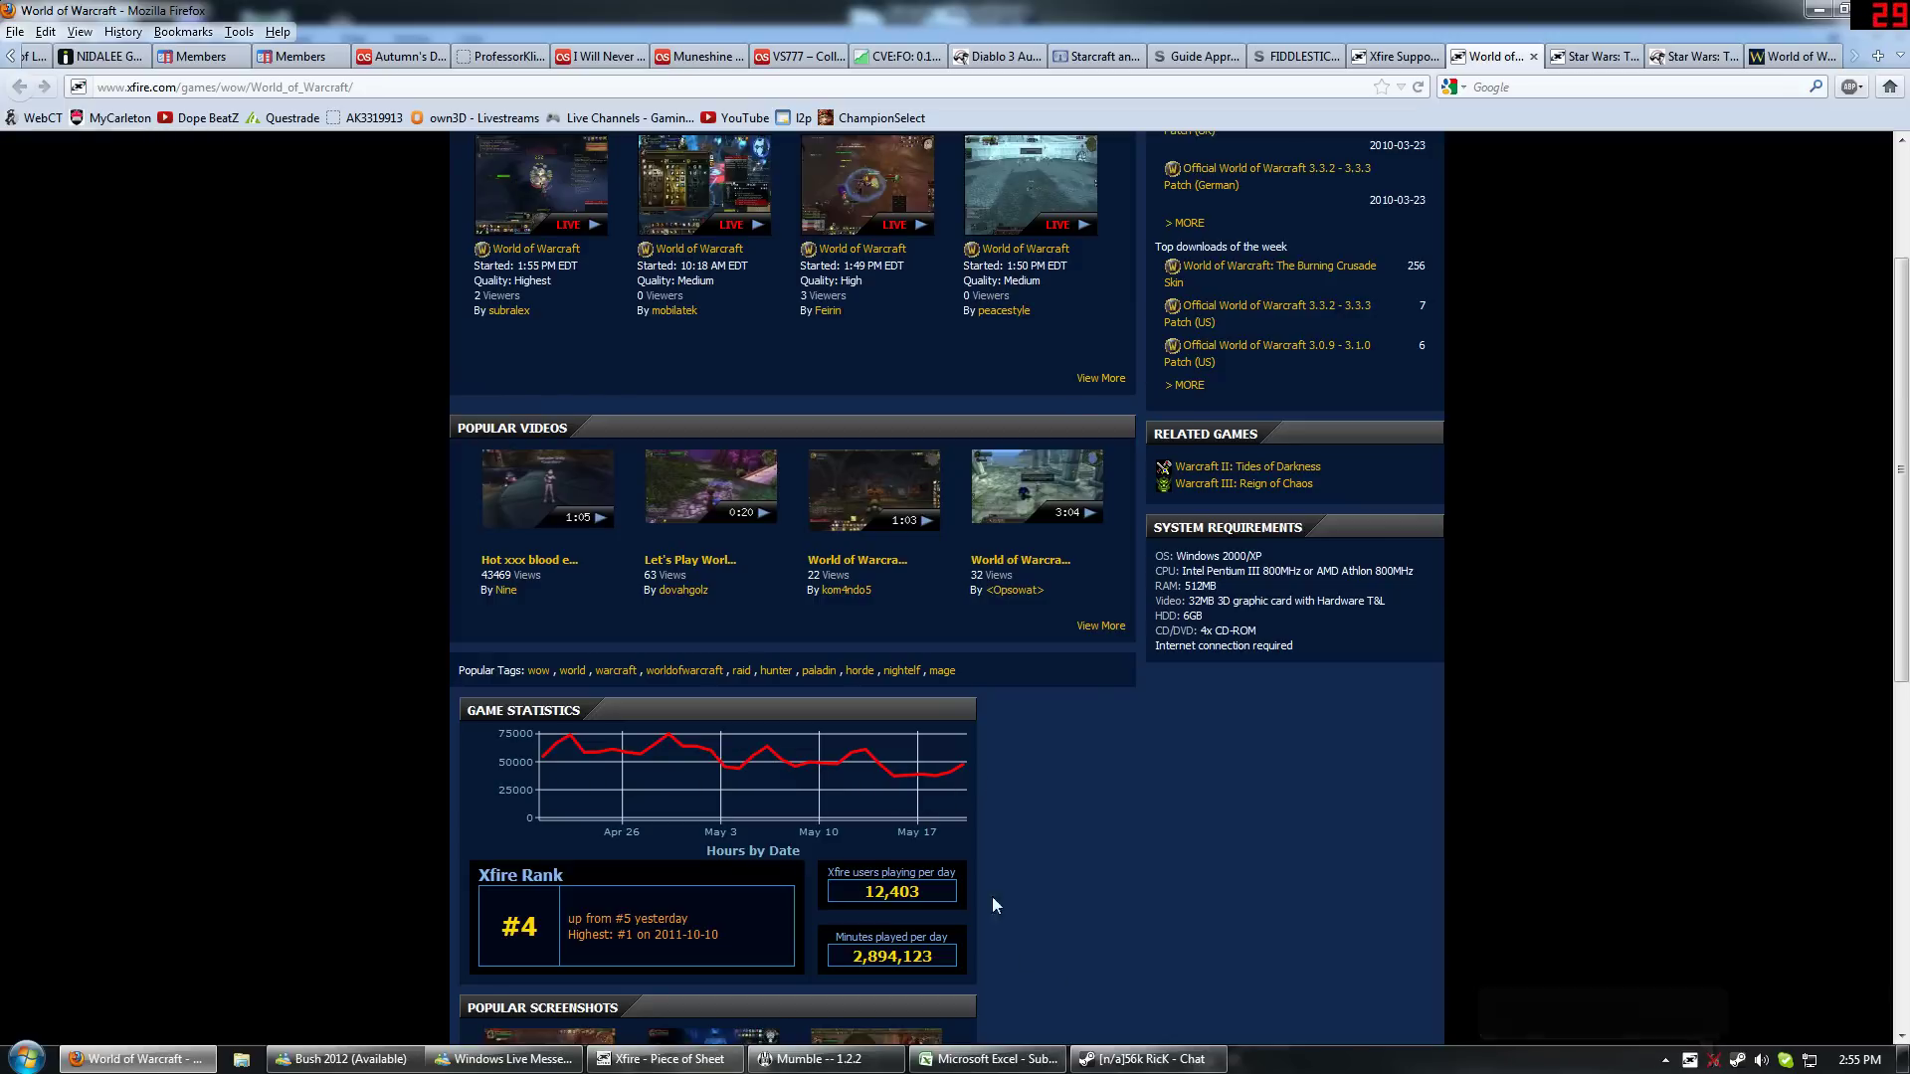
click(1592, 56)
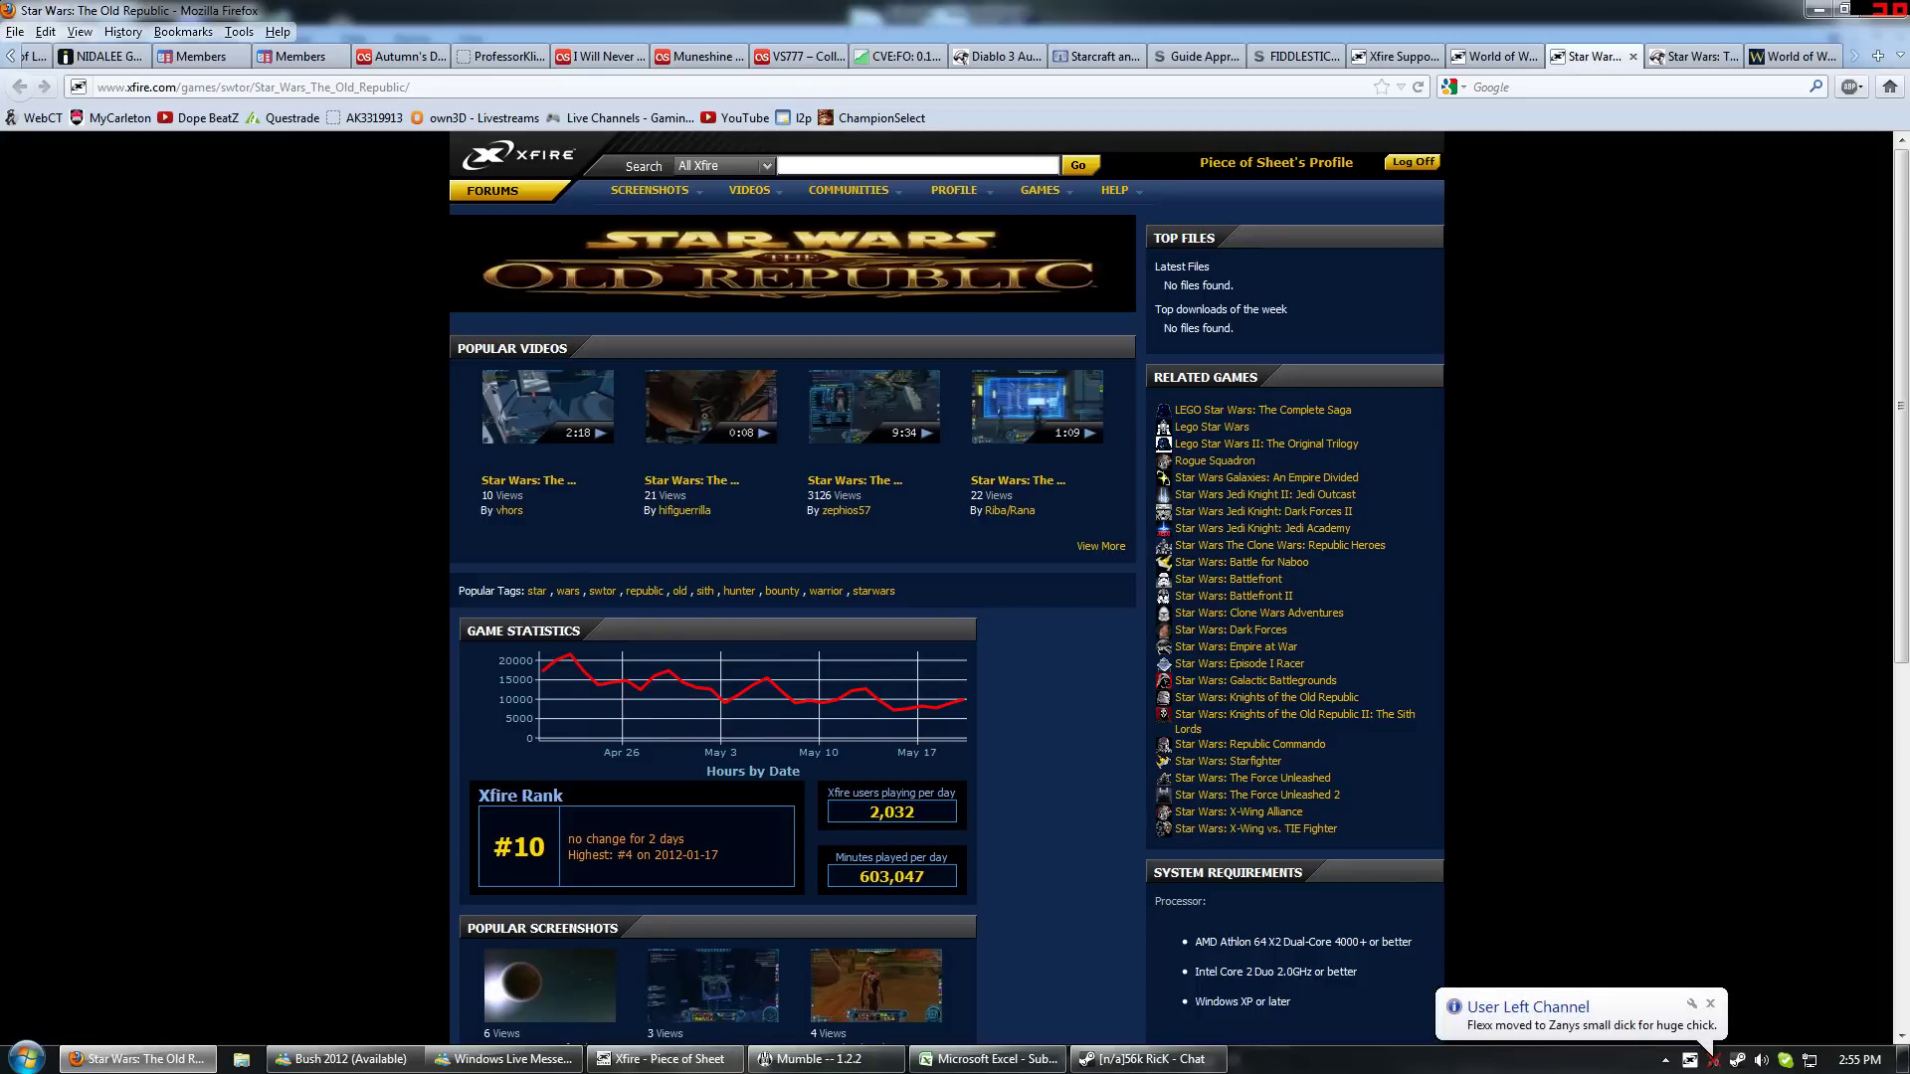
Step: Scan the WoW daily hours row in the Subs sheet from B4 to AF4
click(990, 1058)
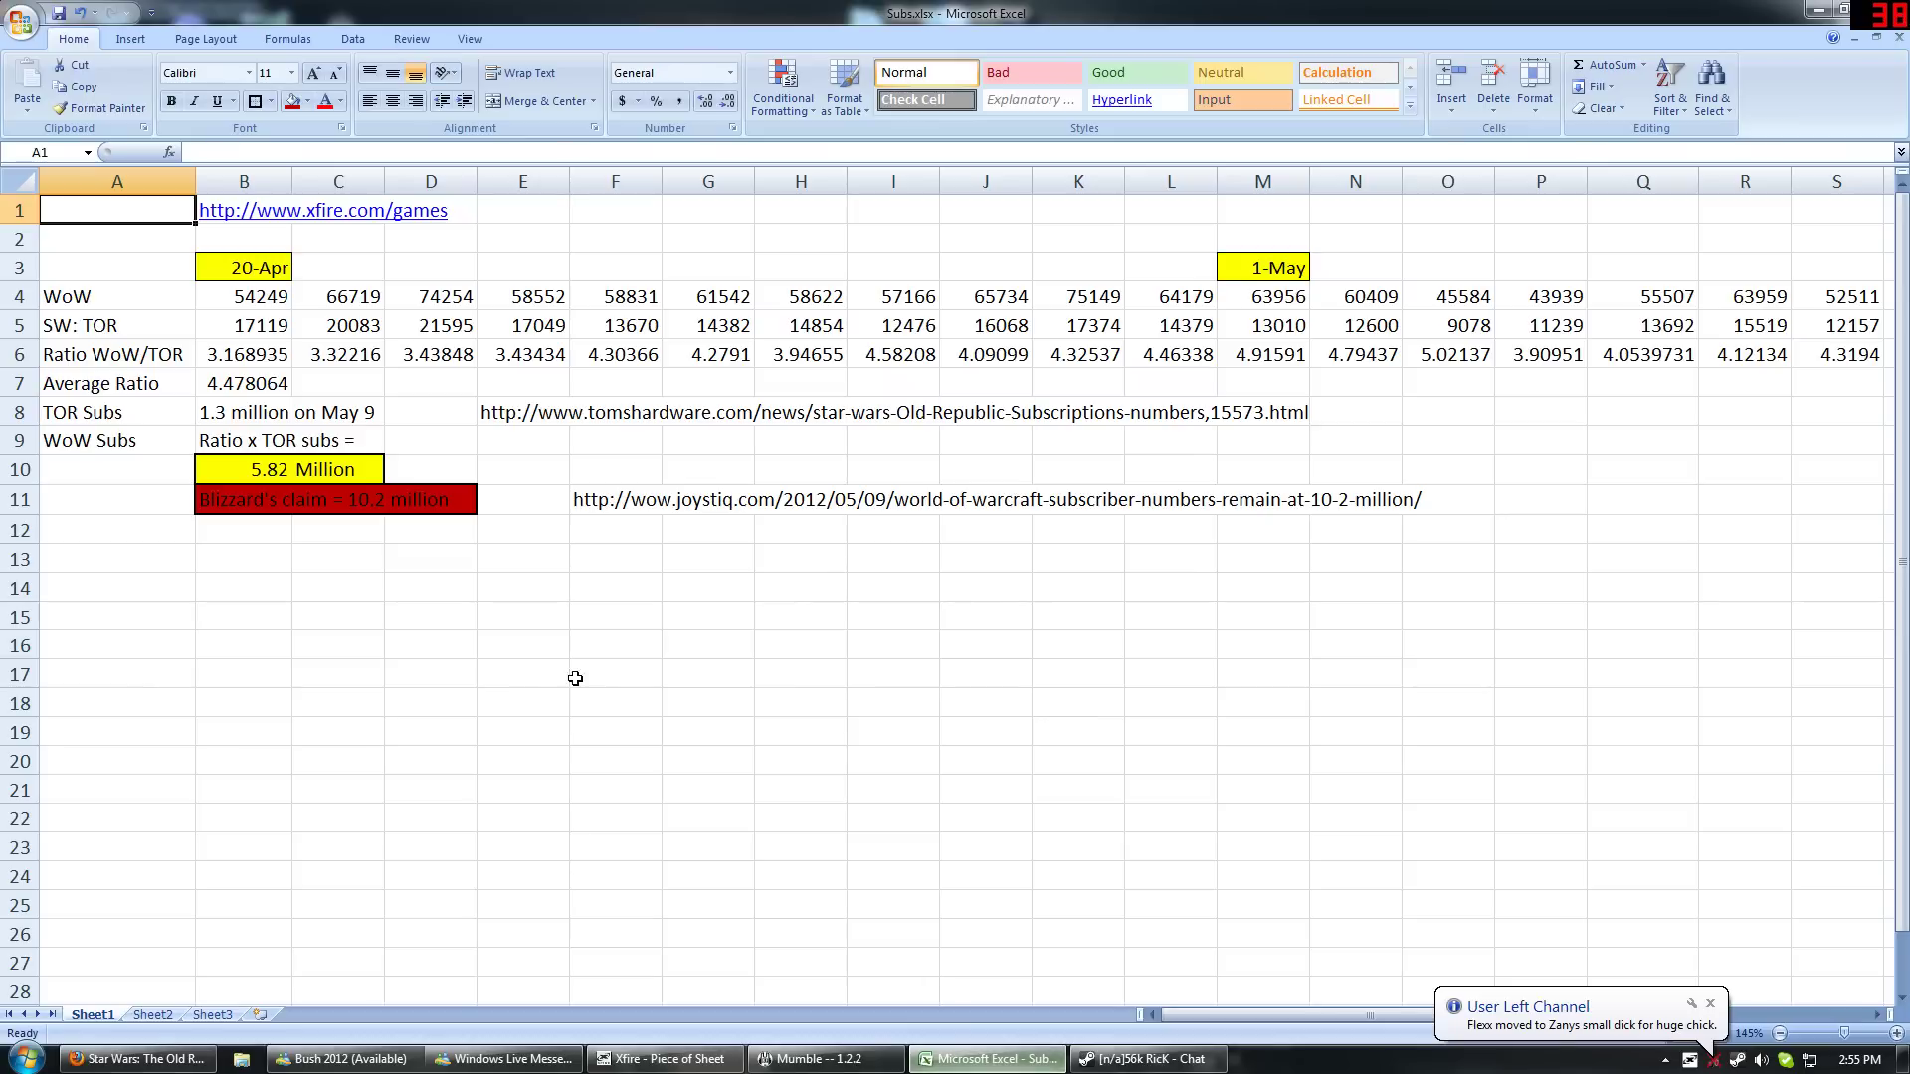
click(254, 298)
drag(1205, 1013, 1544, 983)
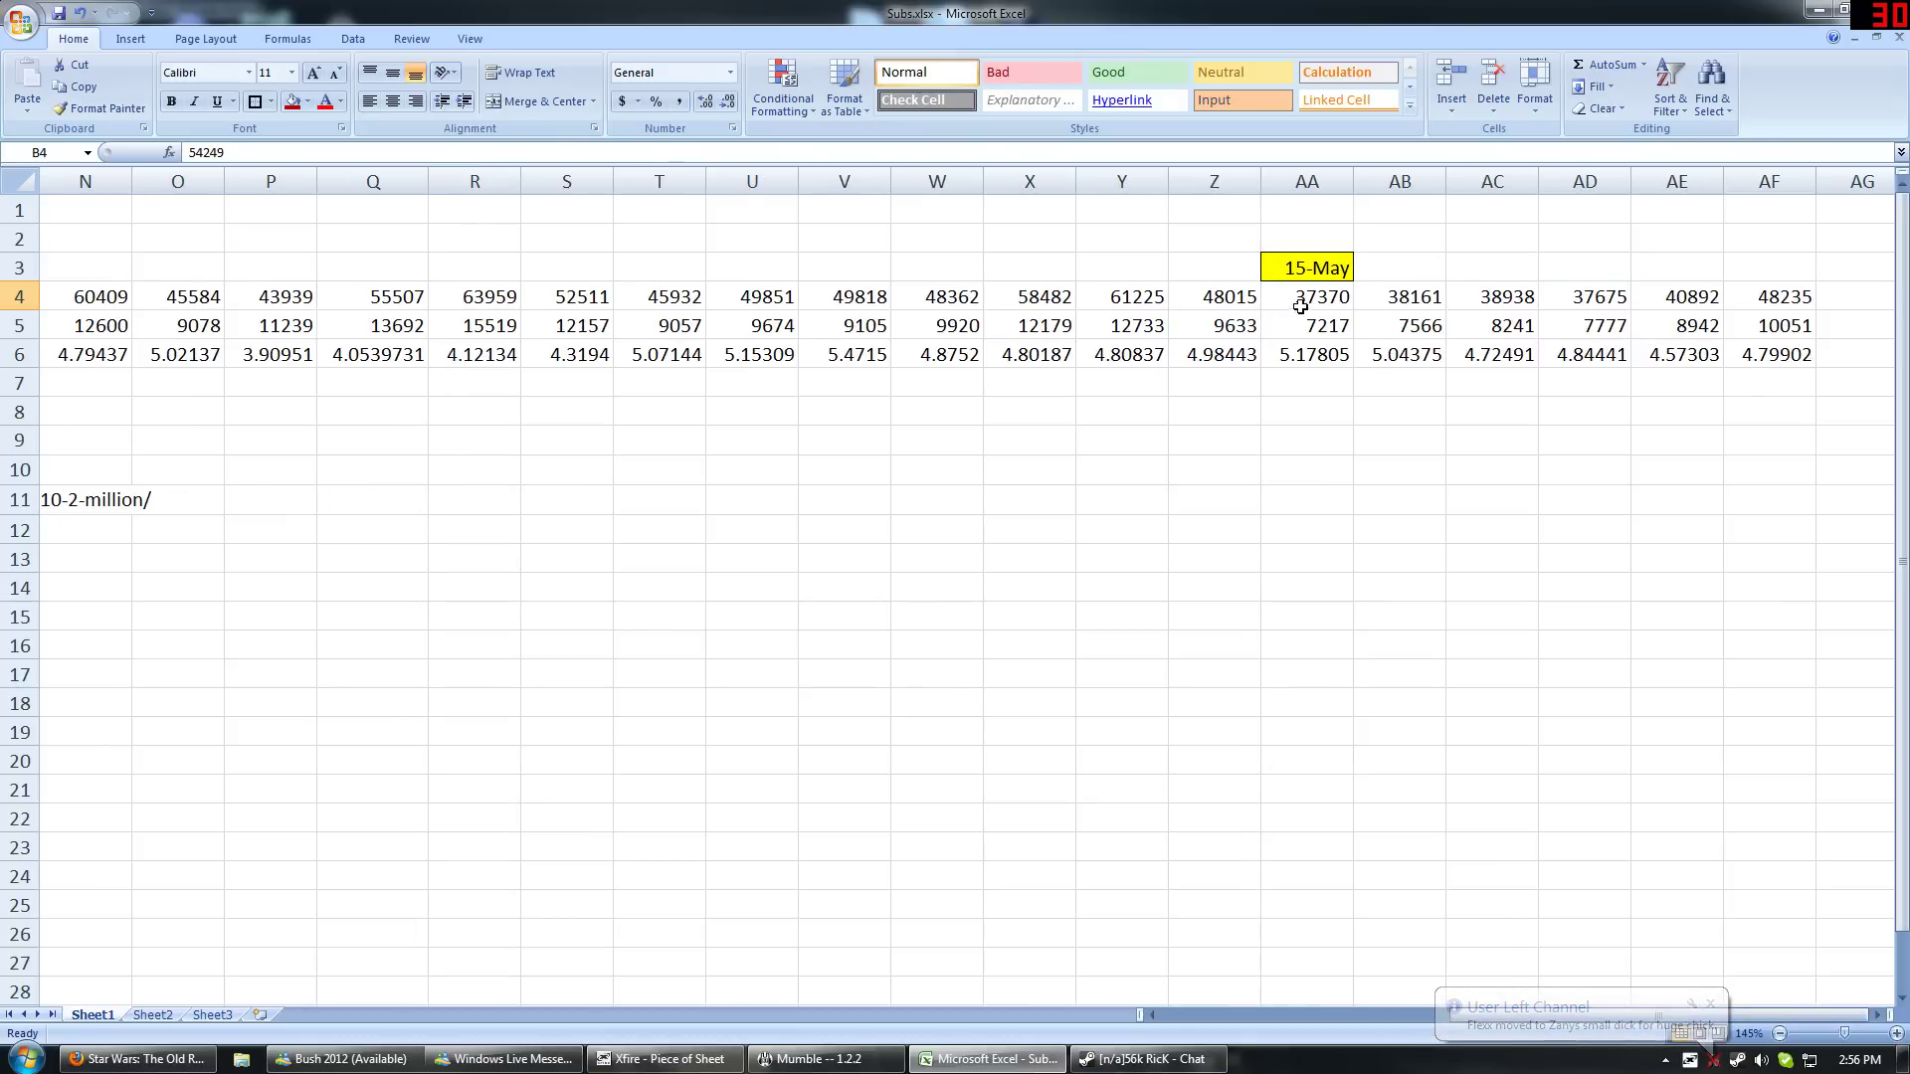
click(1734, 294)
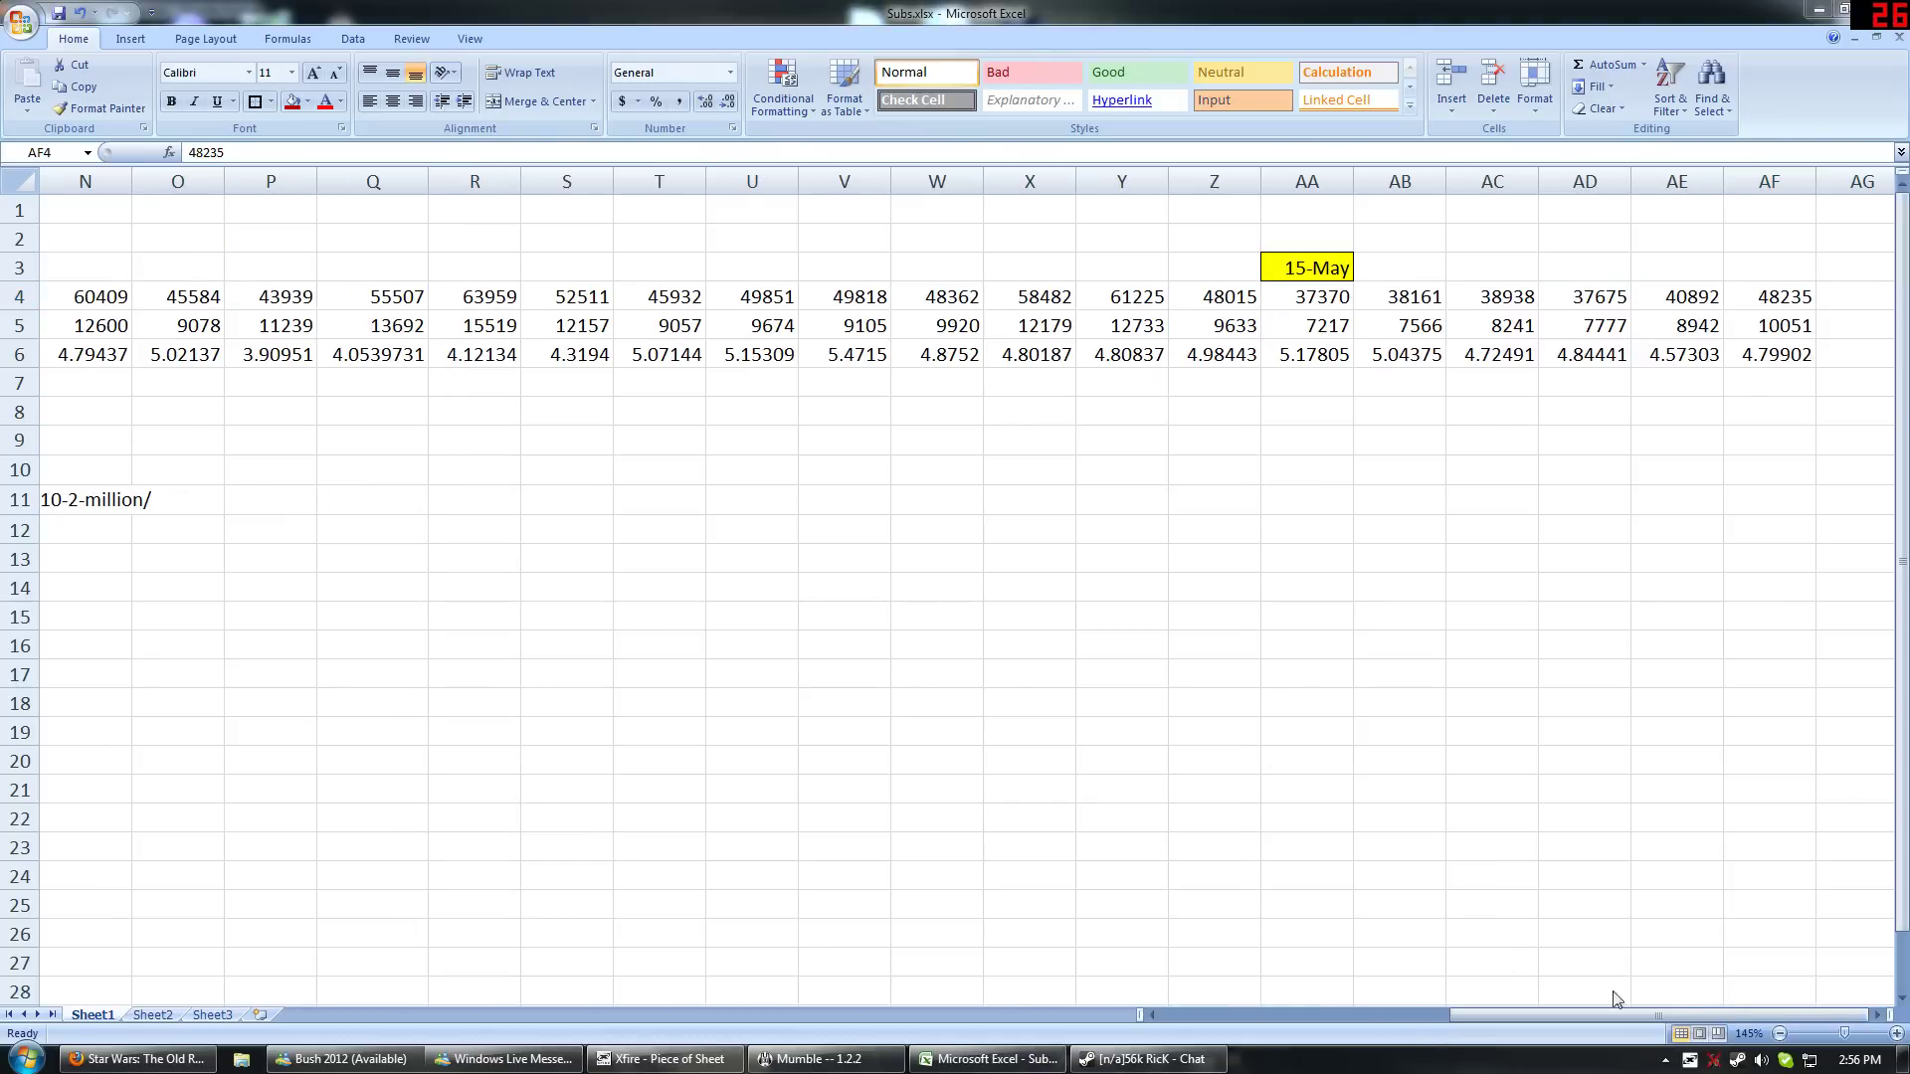
click(1412, 1018)
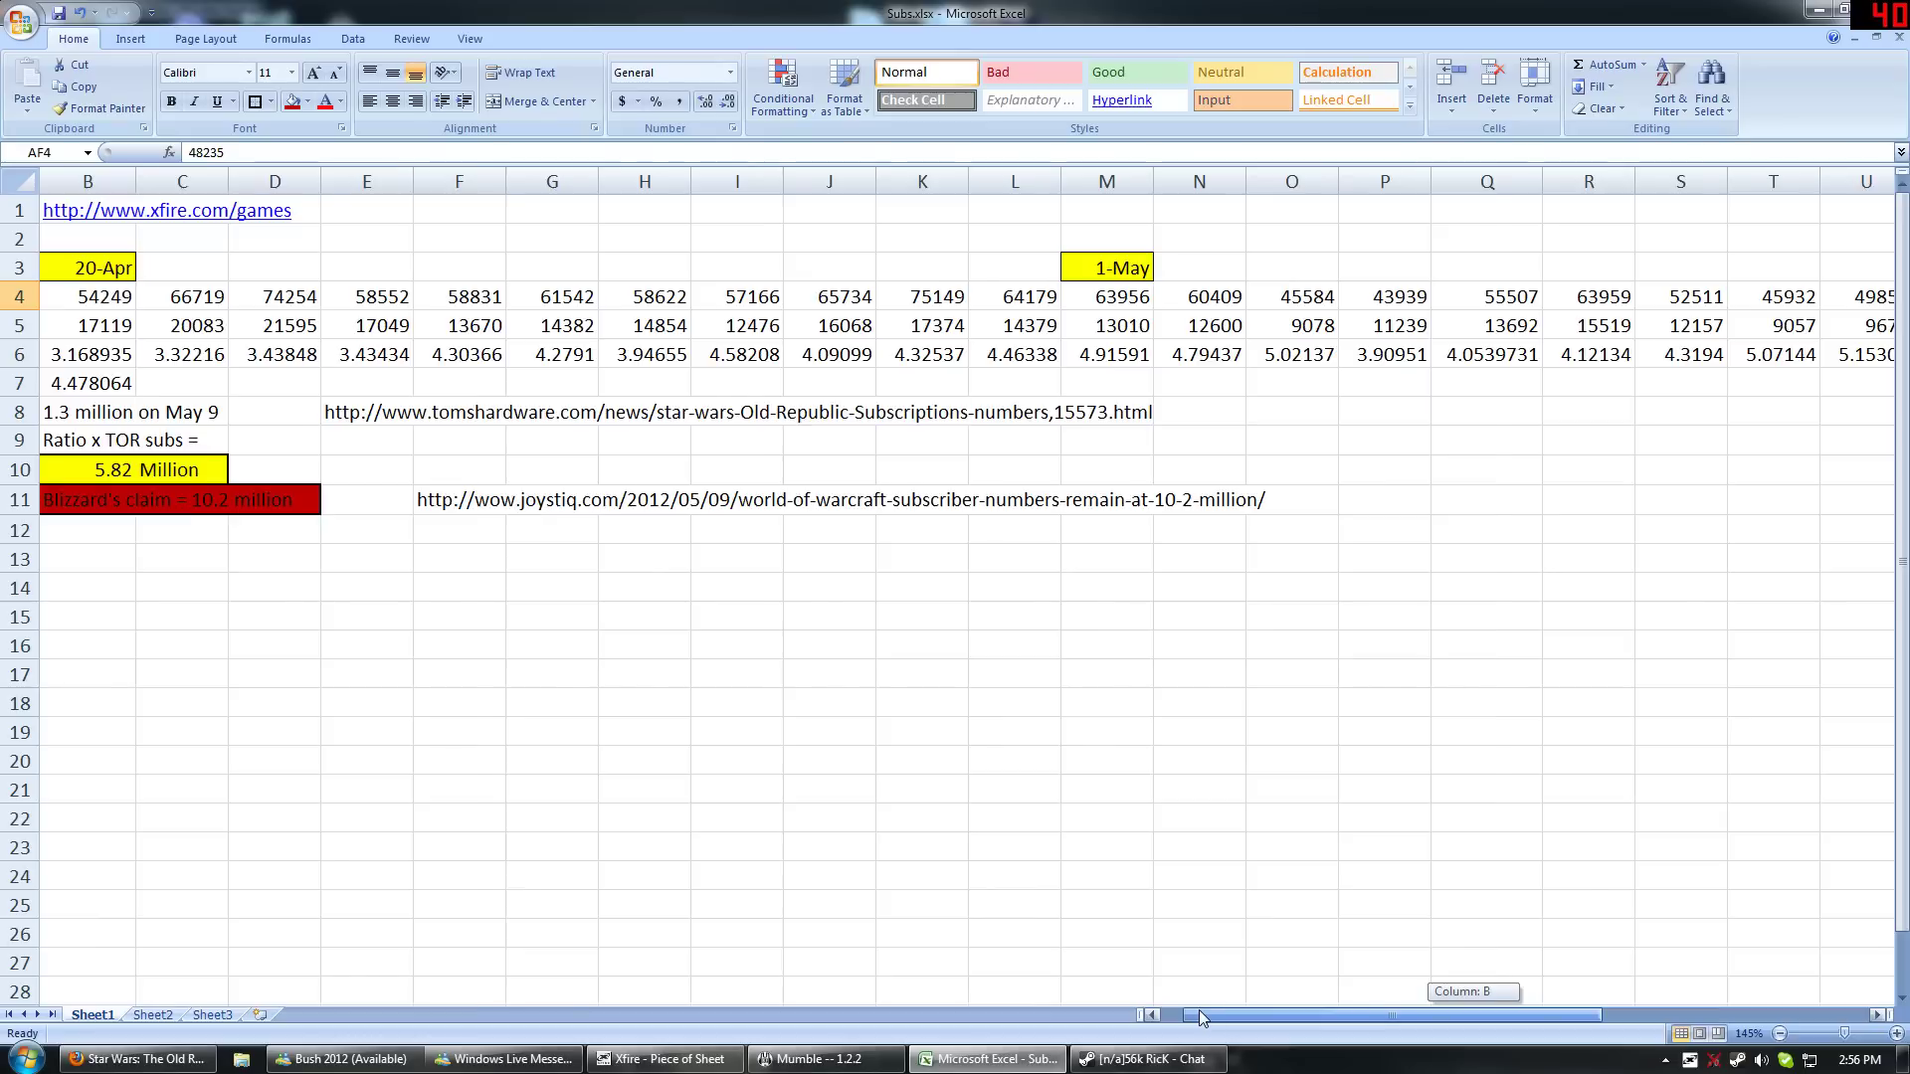
Step: Compare the daily WoW and SW:TOR hours in cells B4–D4 and B5–C5
click(236, 294)
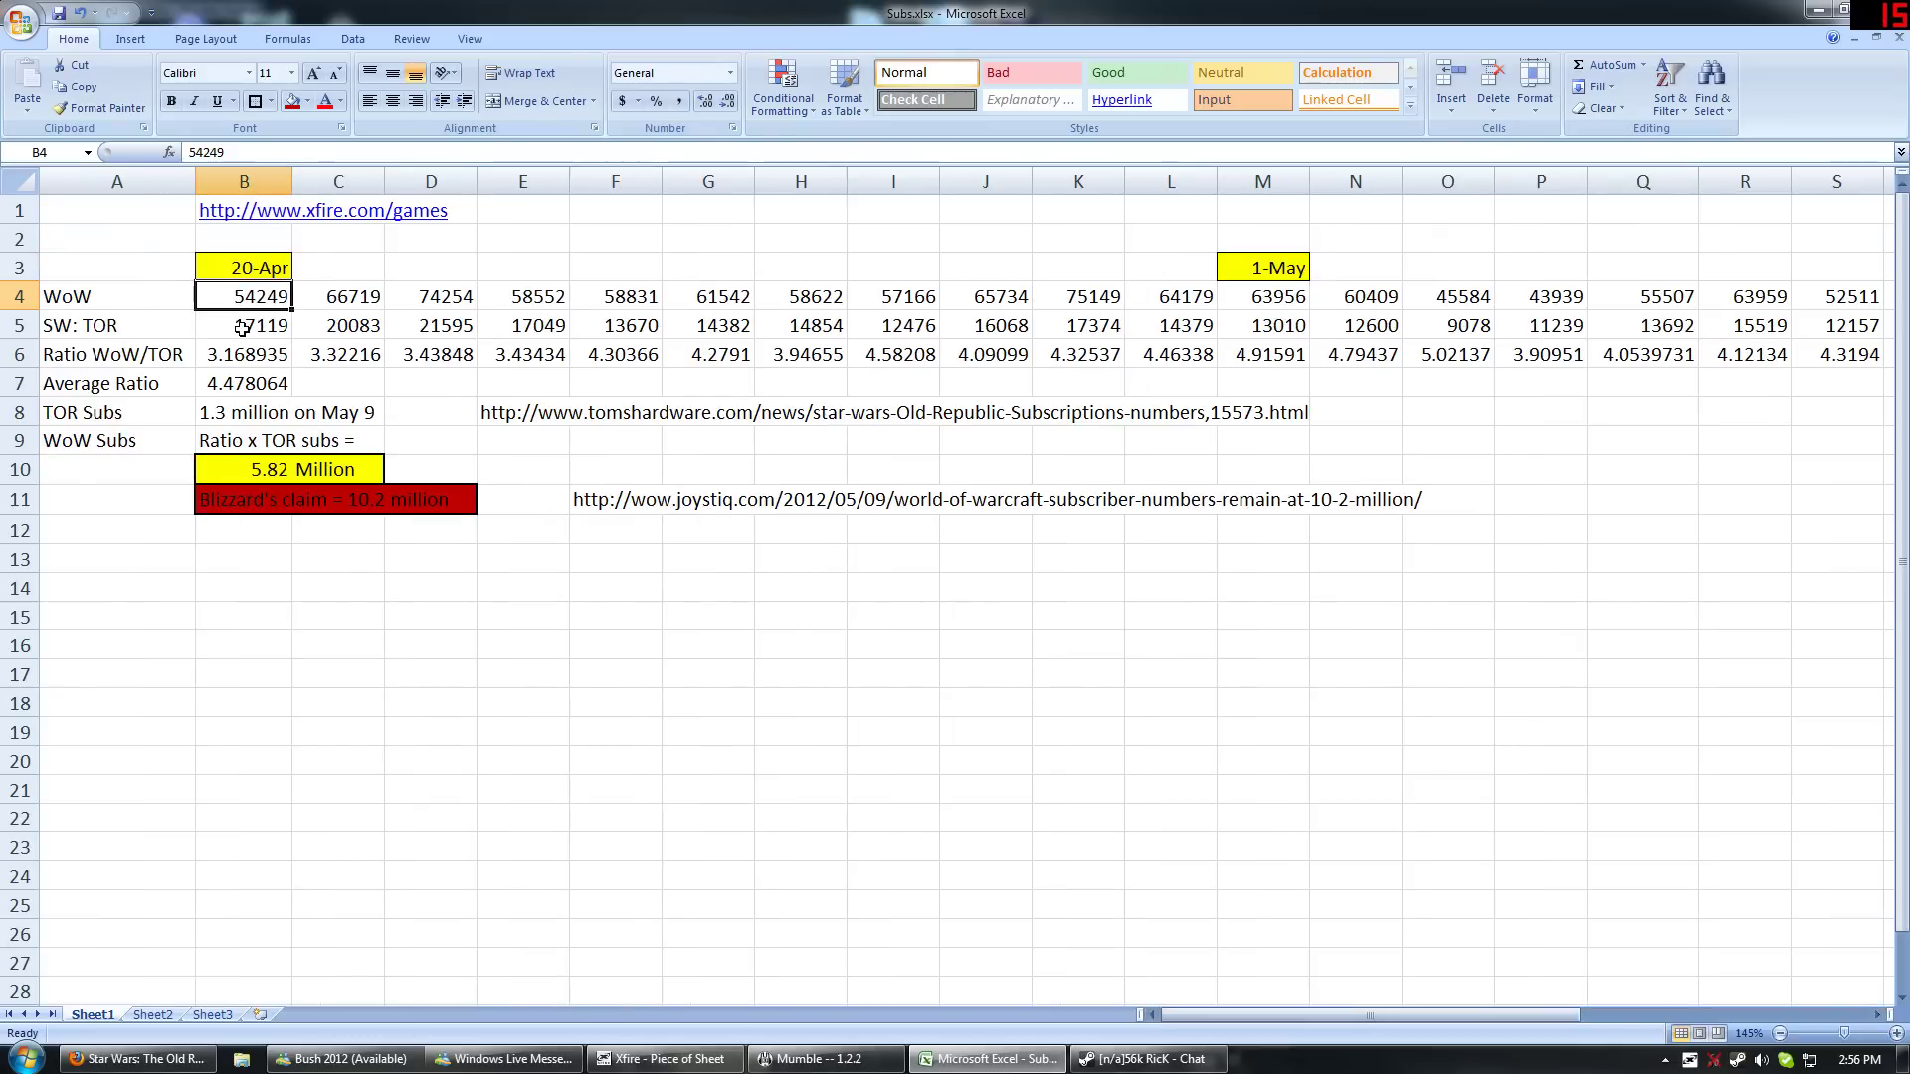
click(239, 328)
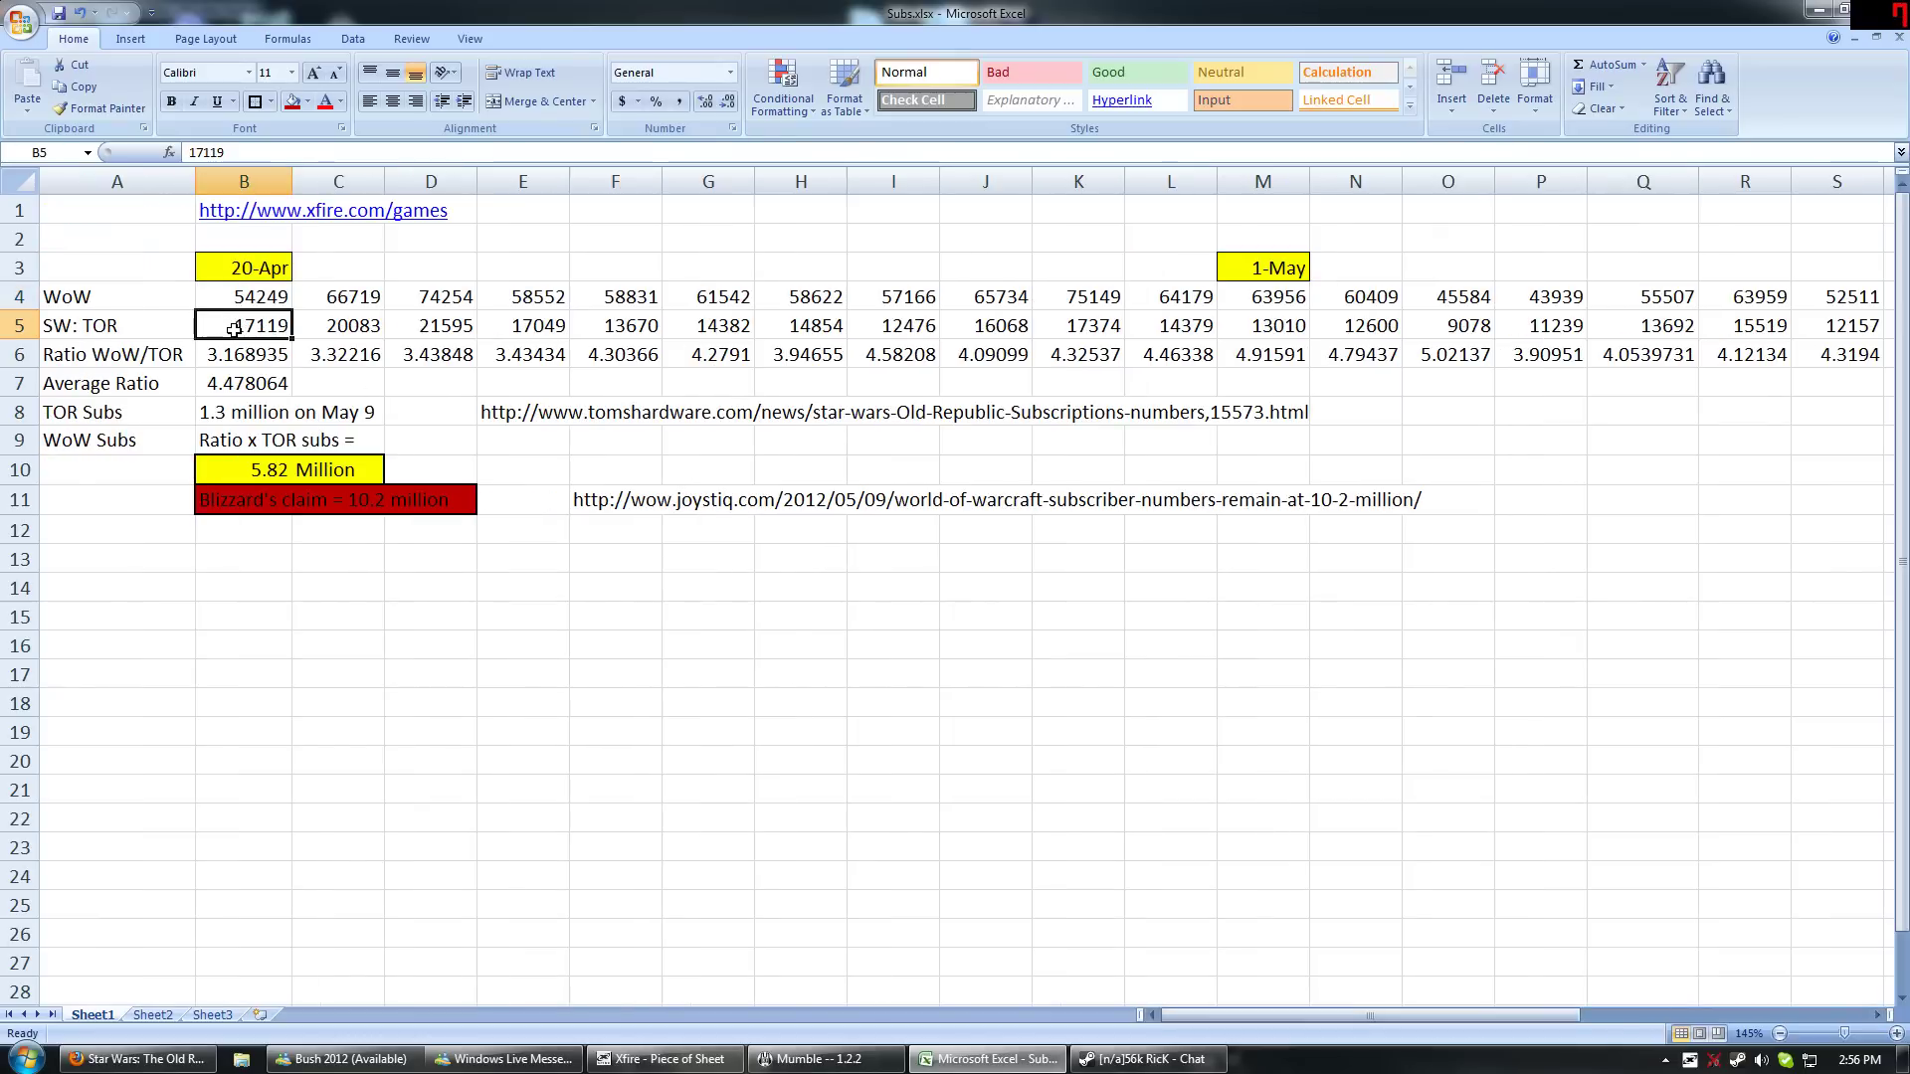
click(339, 298)
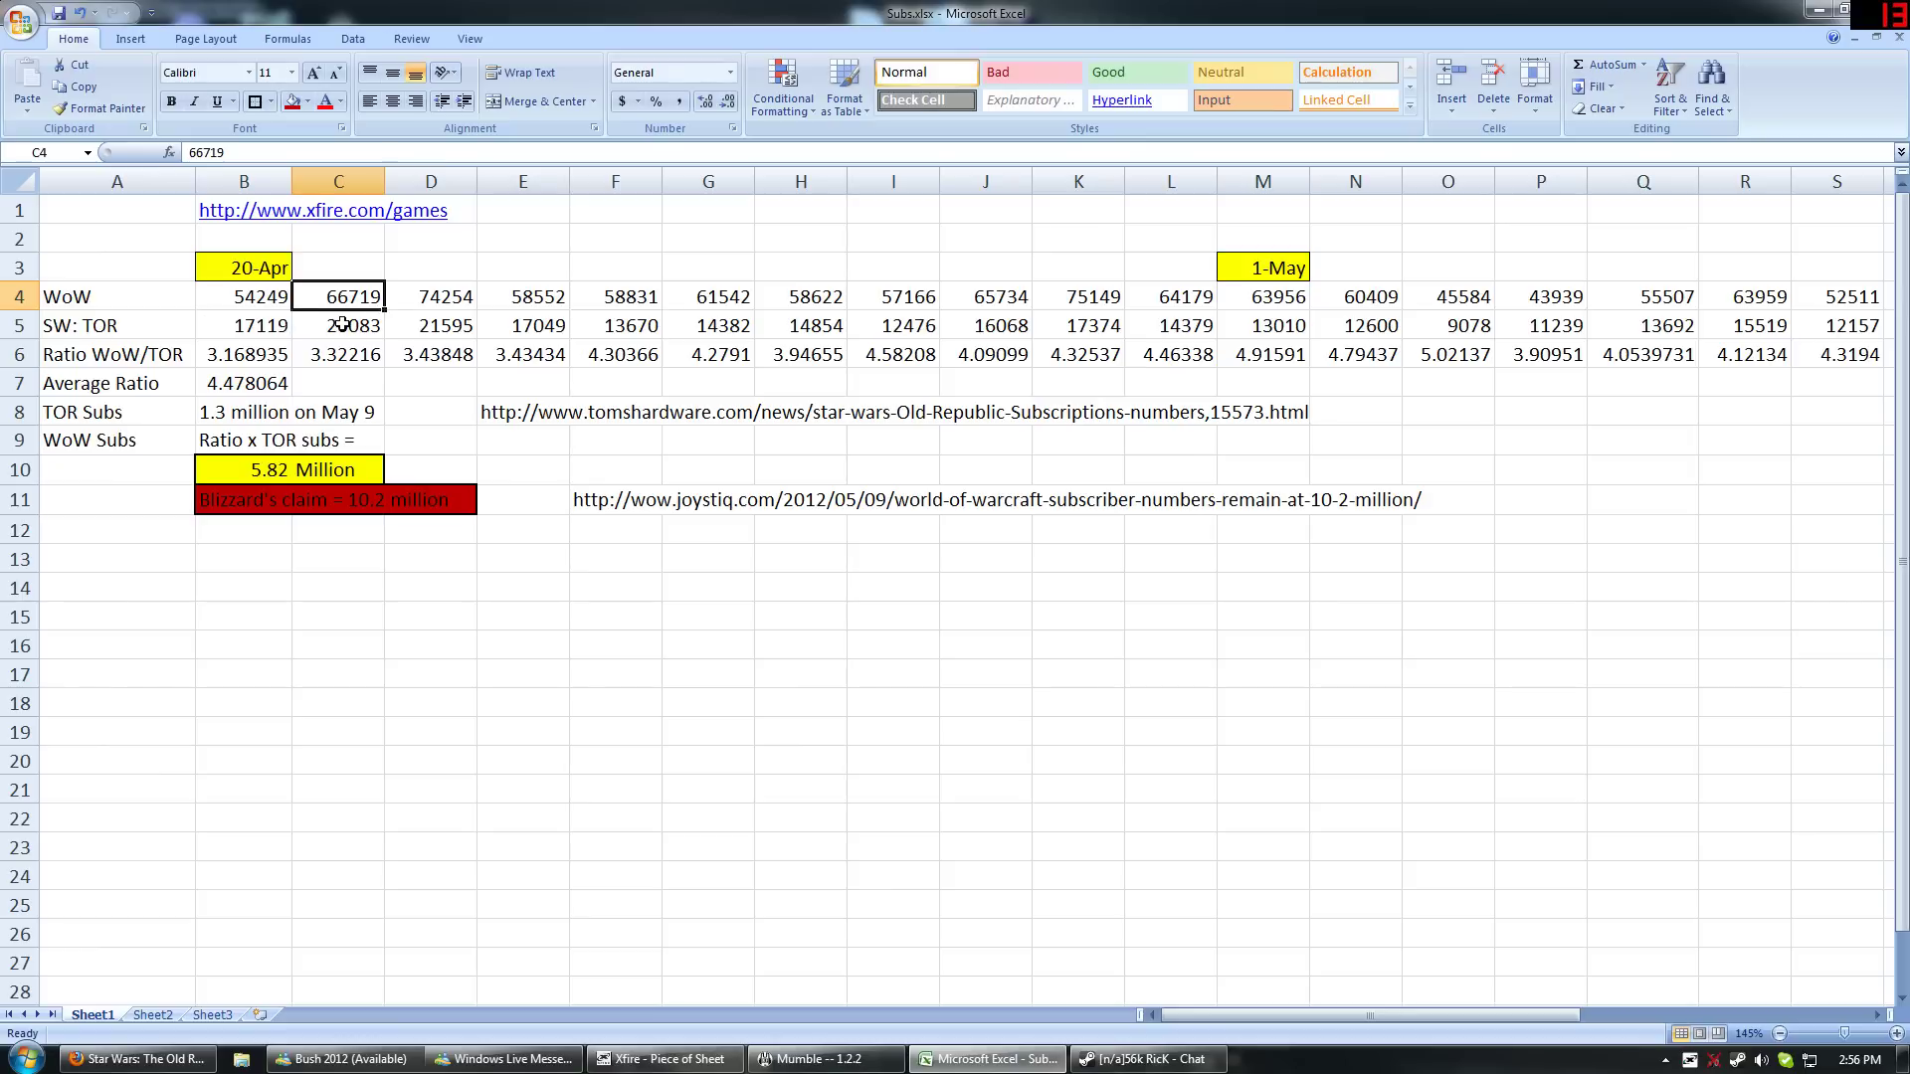
click(343, 325)
click(415, 296)
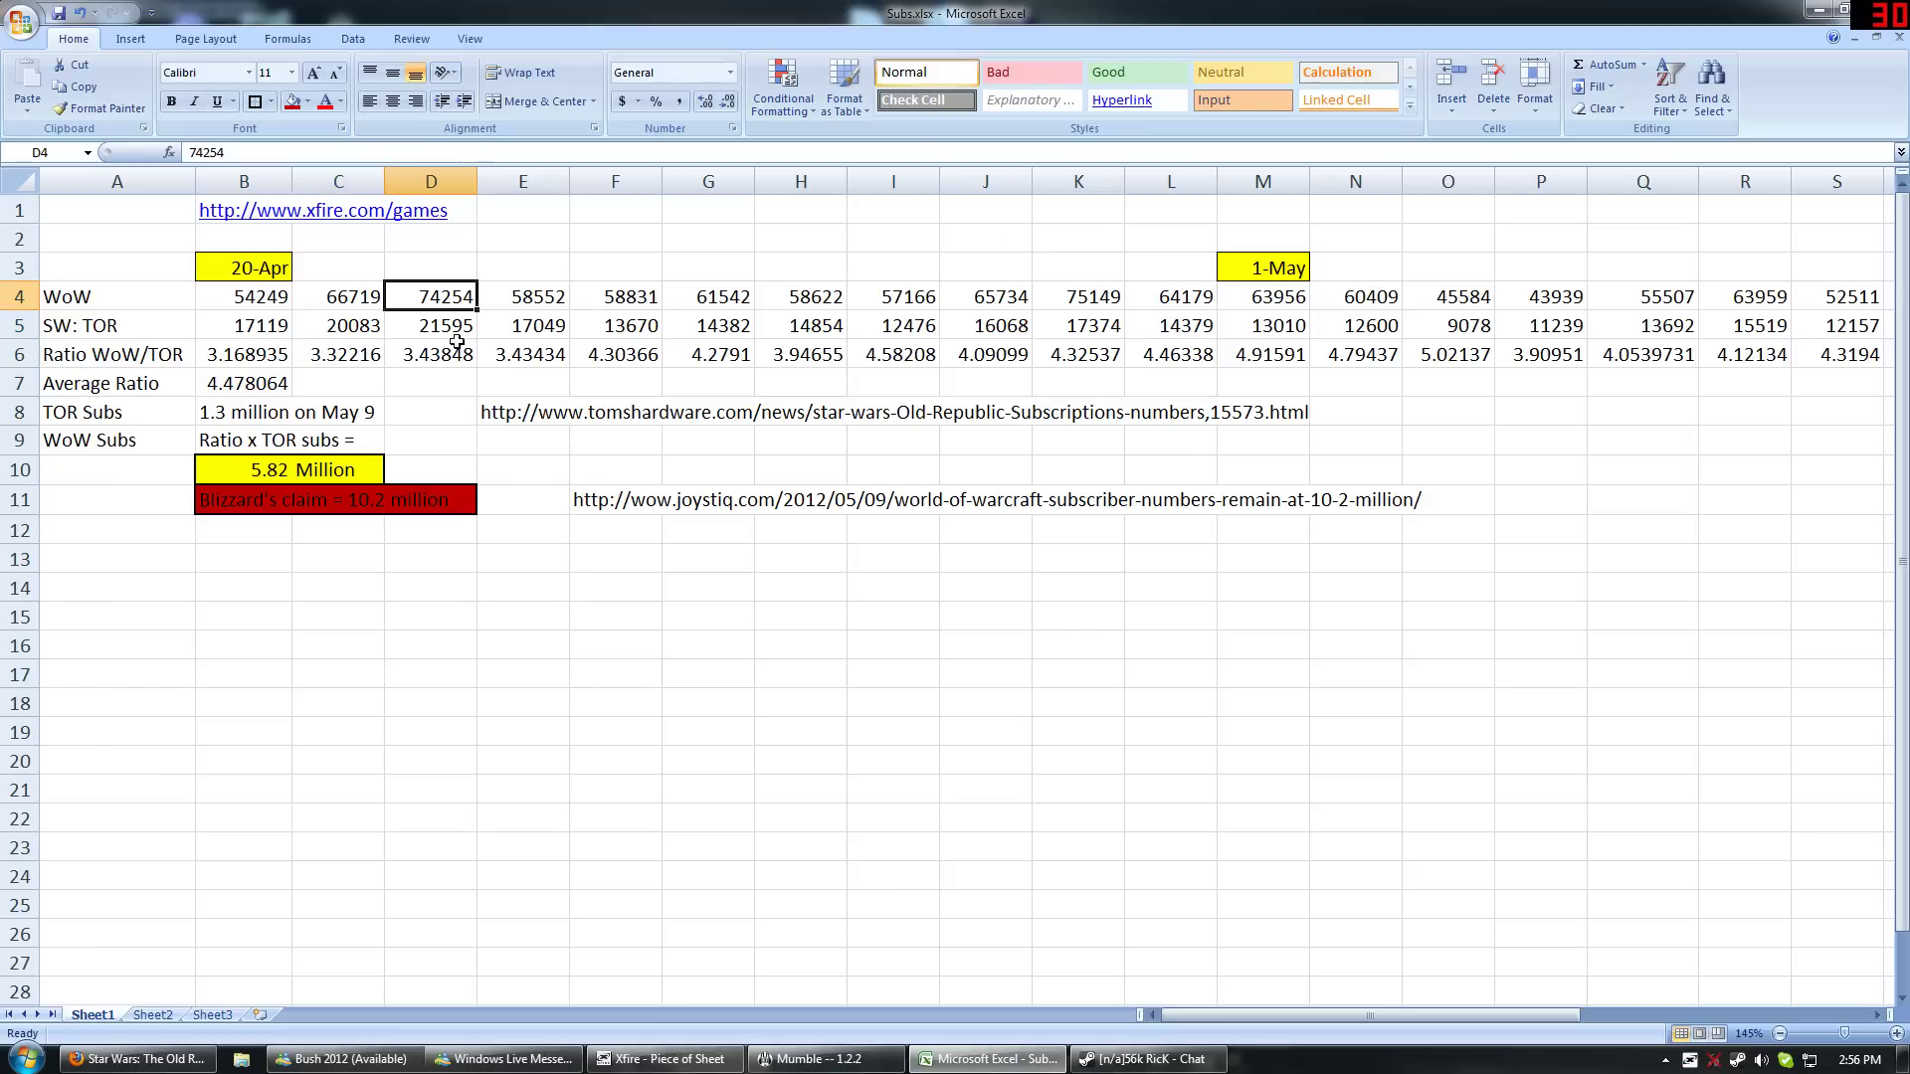
Step: Check the daily ratio cells B6:I6 and the 4.478064 average ratio in B7
drag(242, 362, 930, 358)
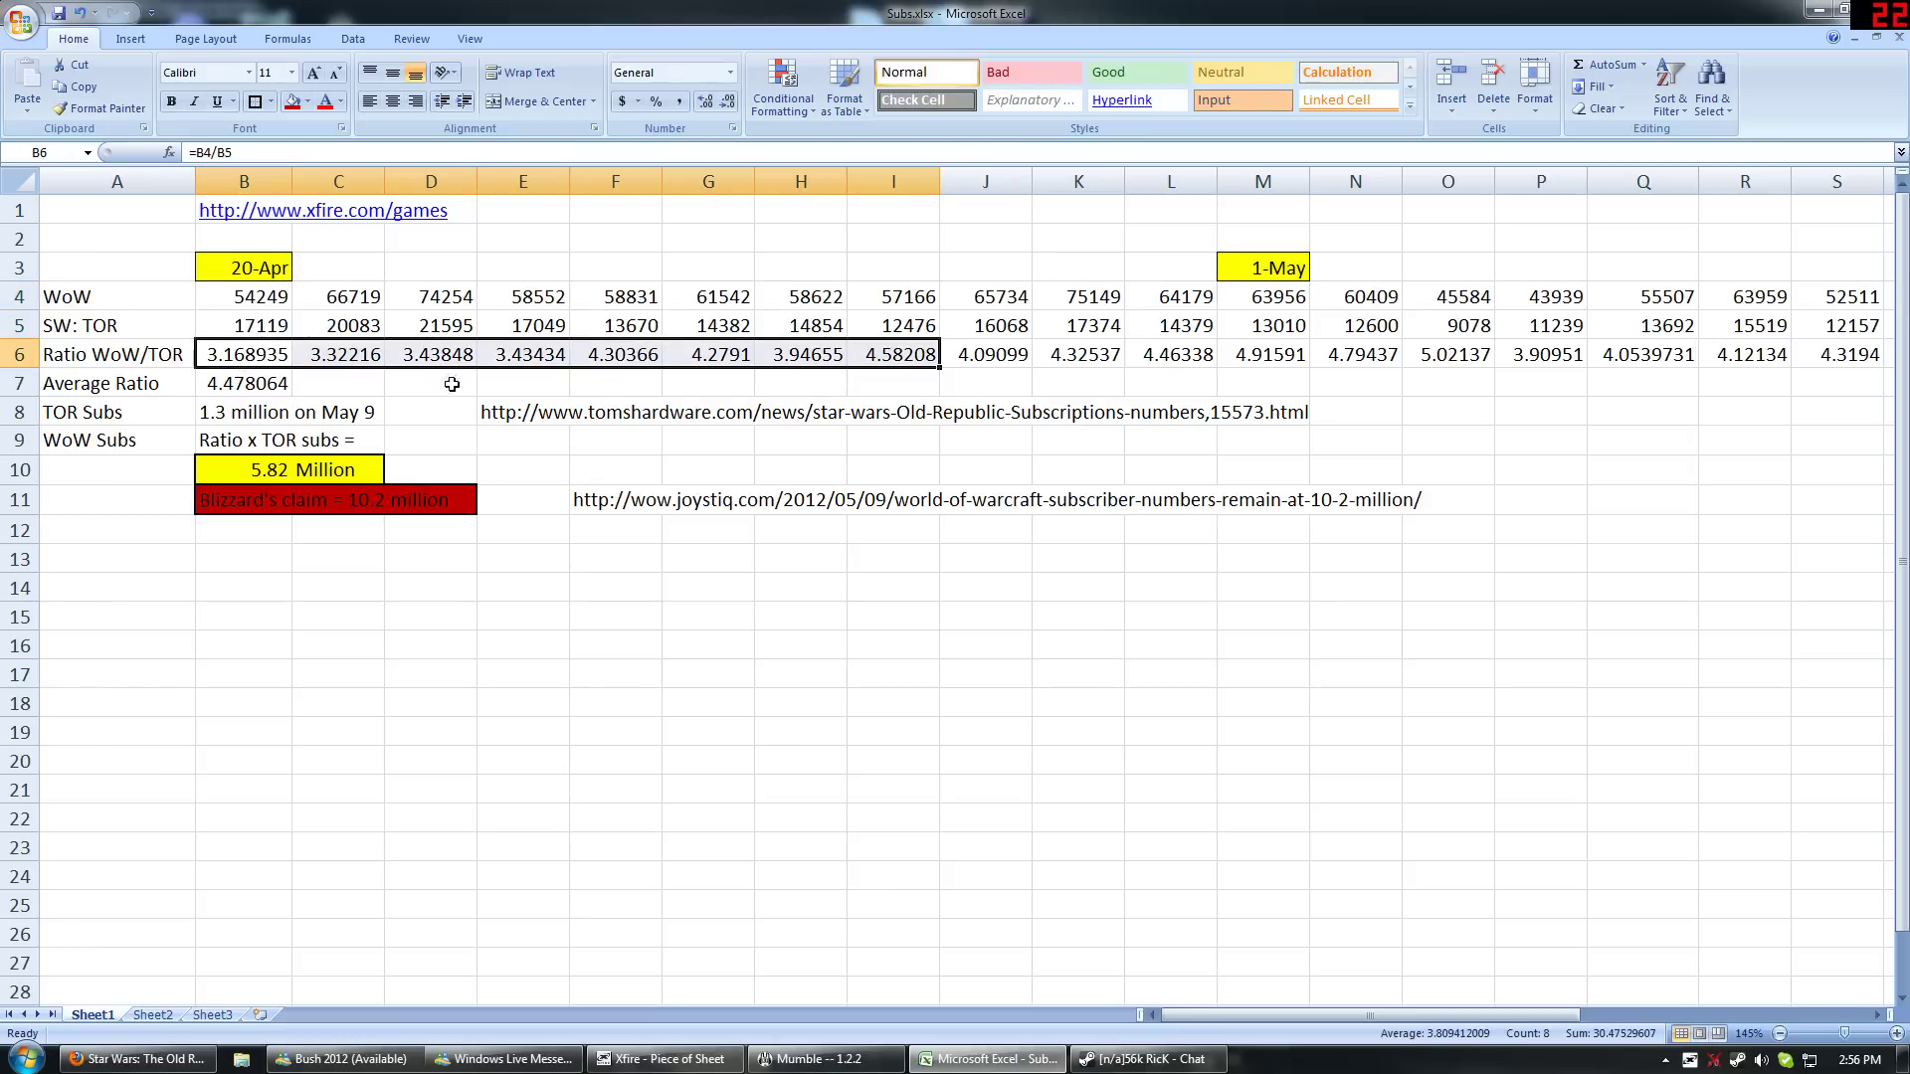
click(204, 386)
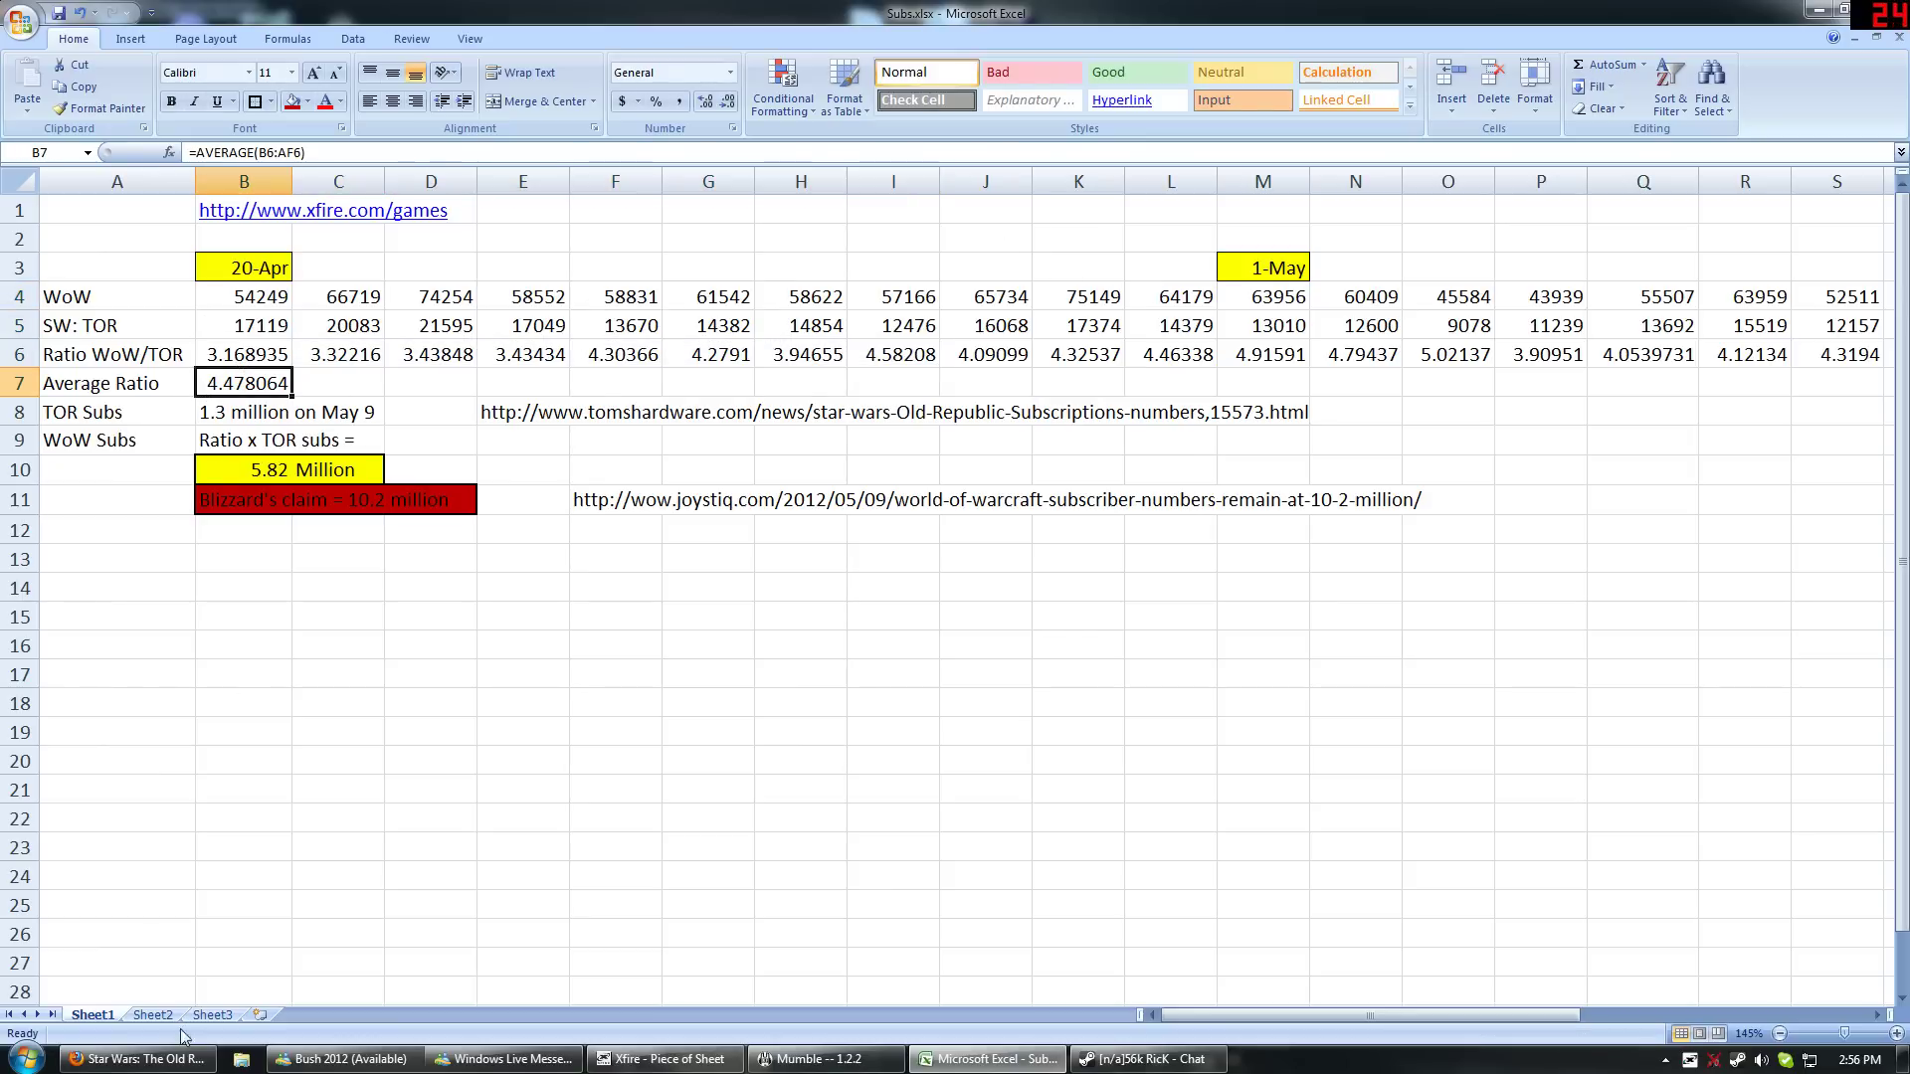
click(177, 1061)
Step: Highlight the 1.3 million SW:TOR subscriber figure in the Tom's Hardware article
click(1691, 56)
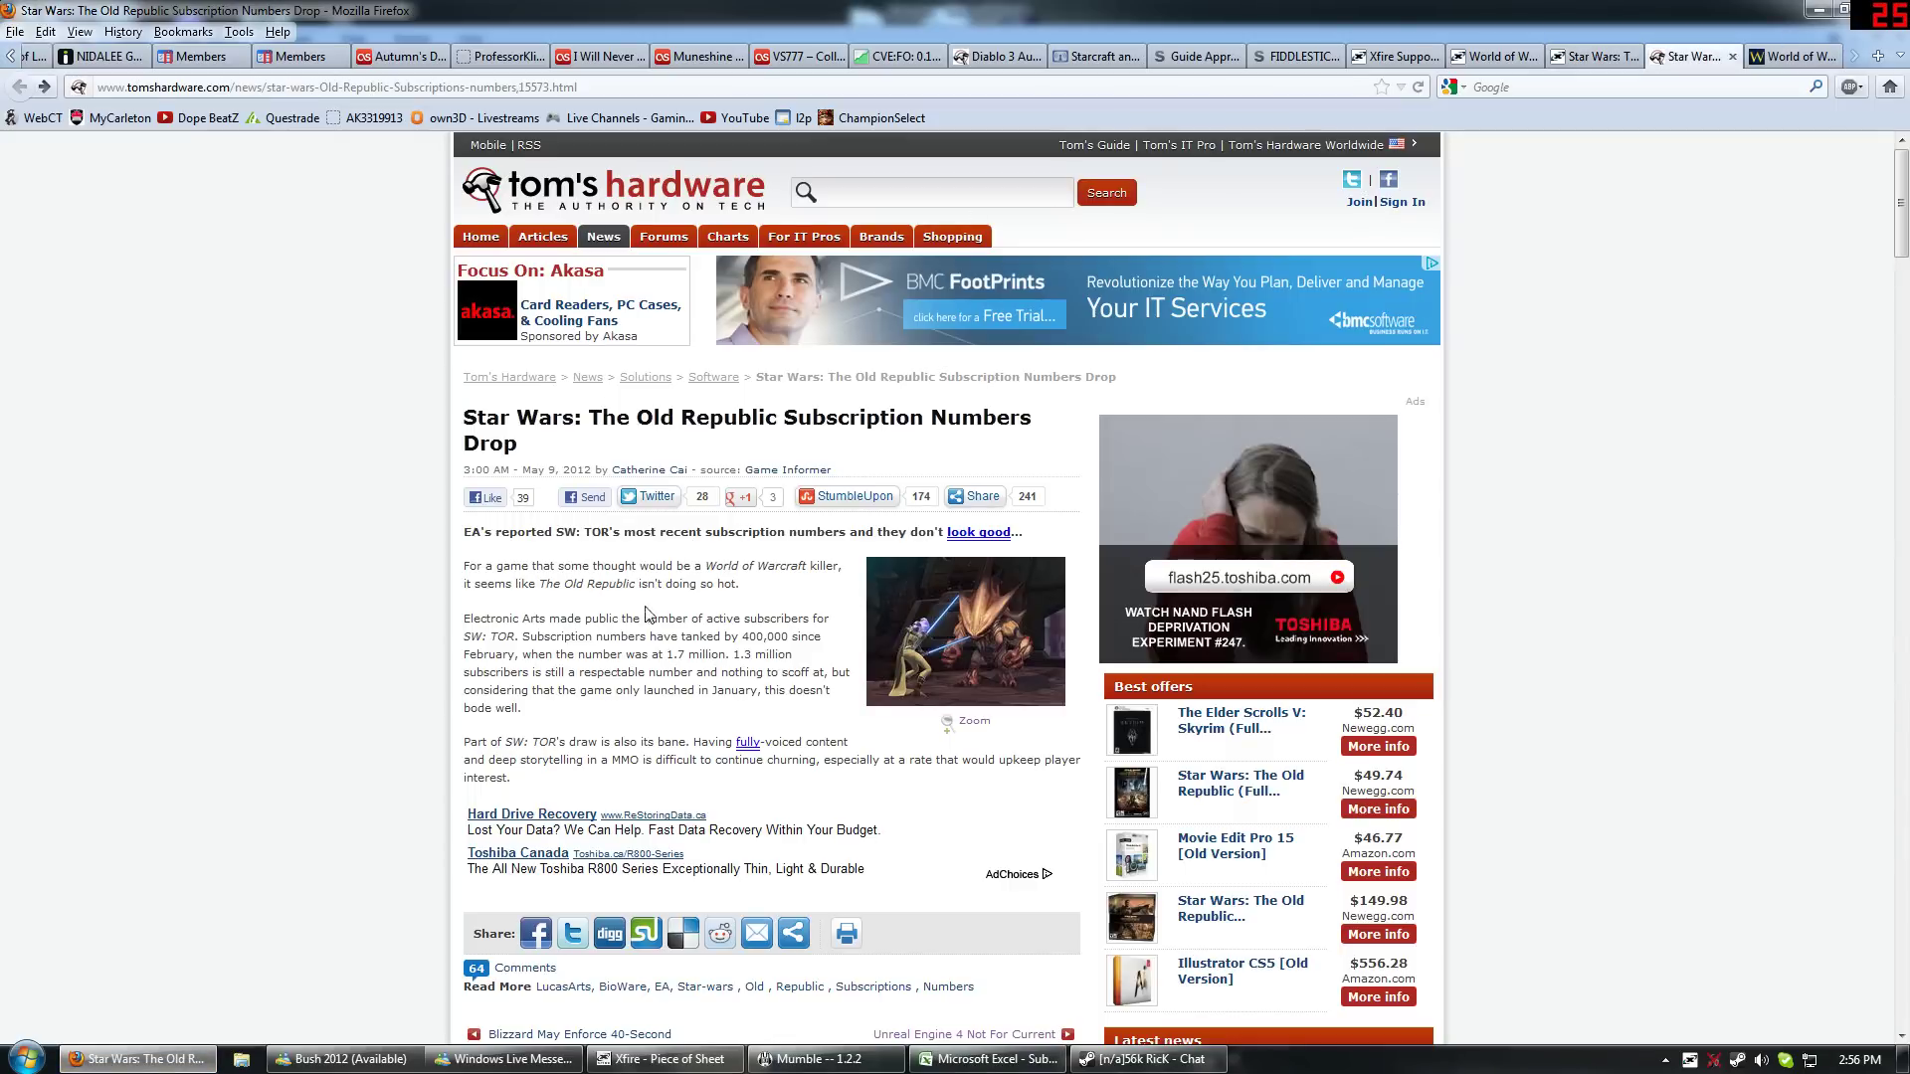
drag(733, 654, 792, 654)
click(990, 1059)
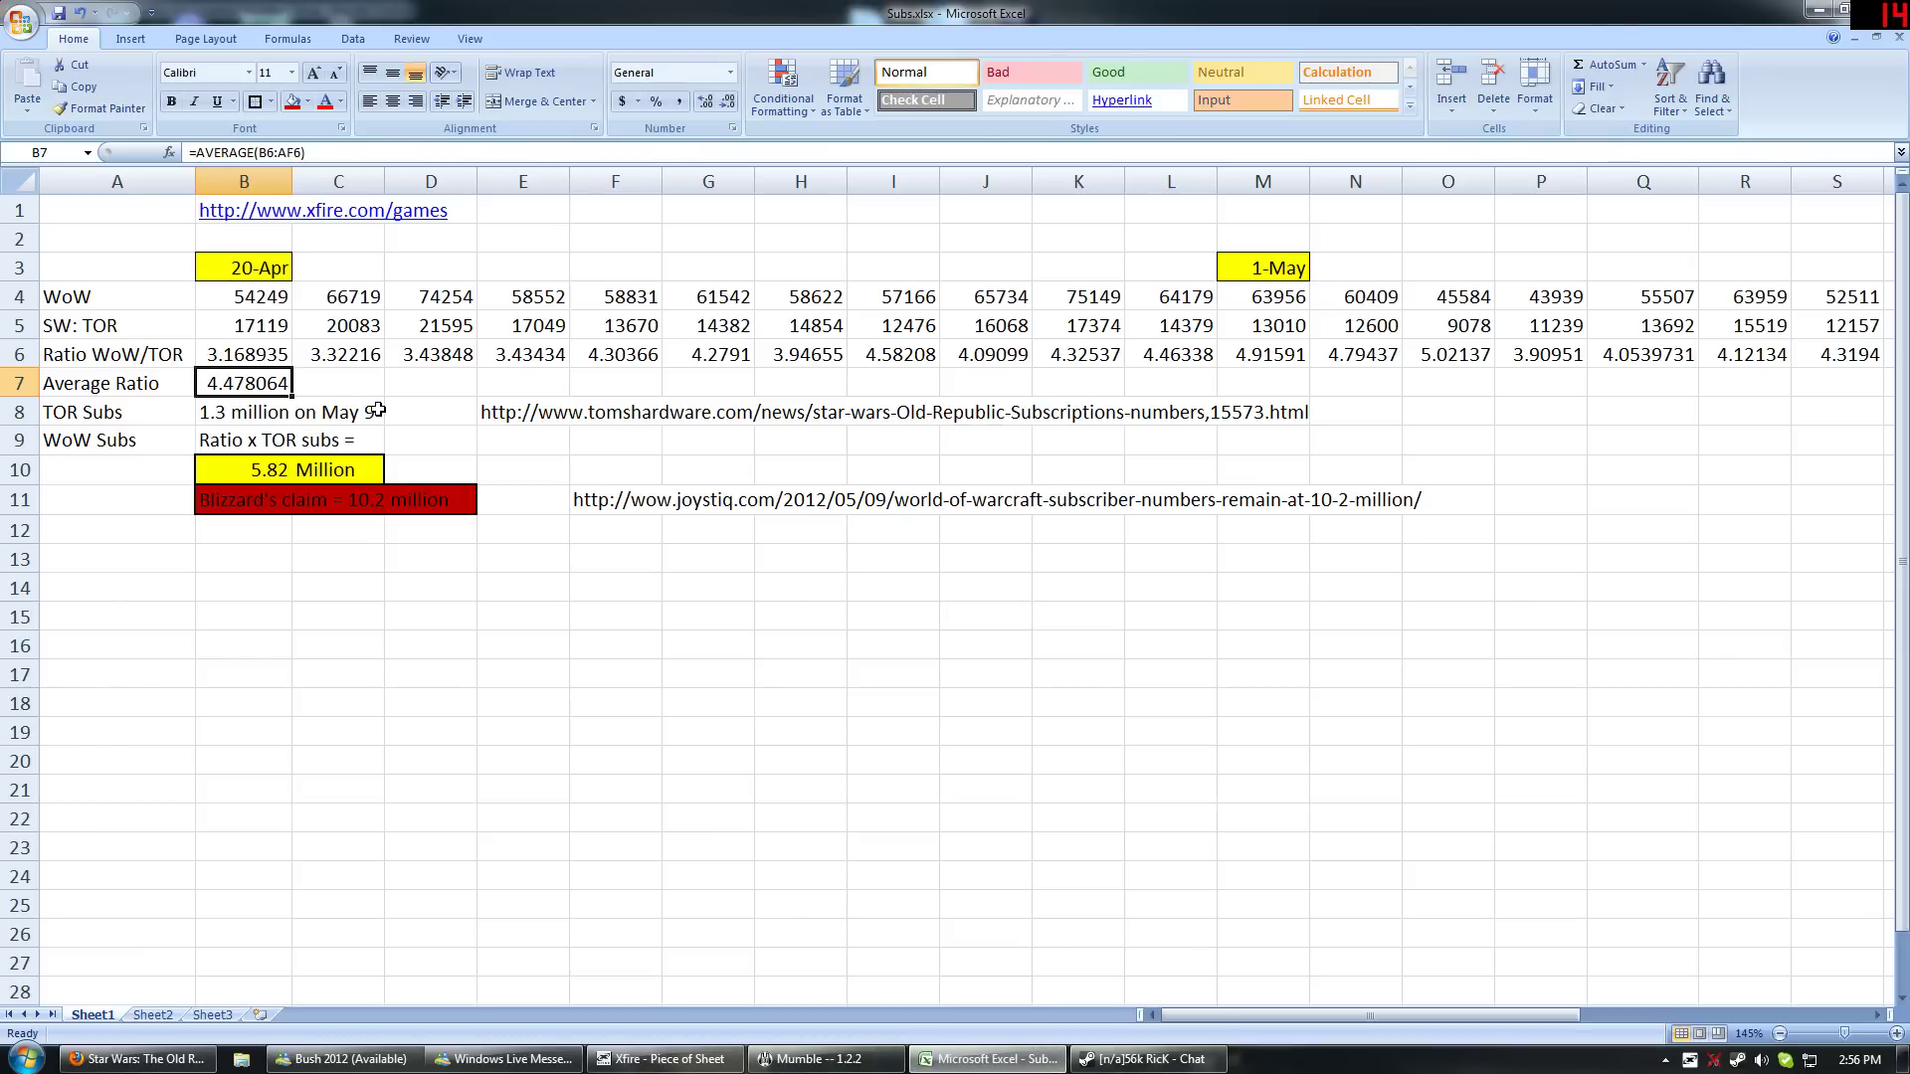
click(236, 416)
click(239, 477)
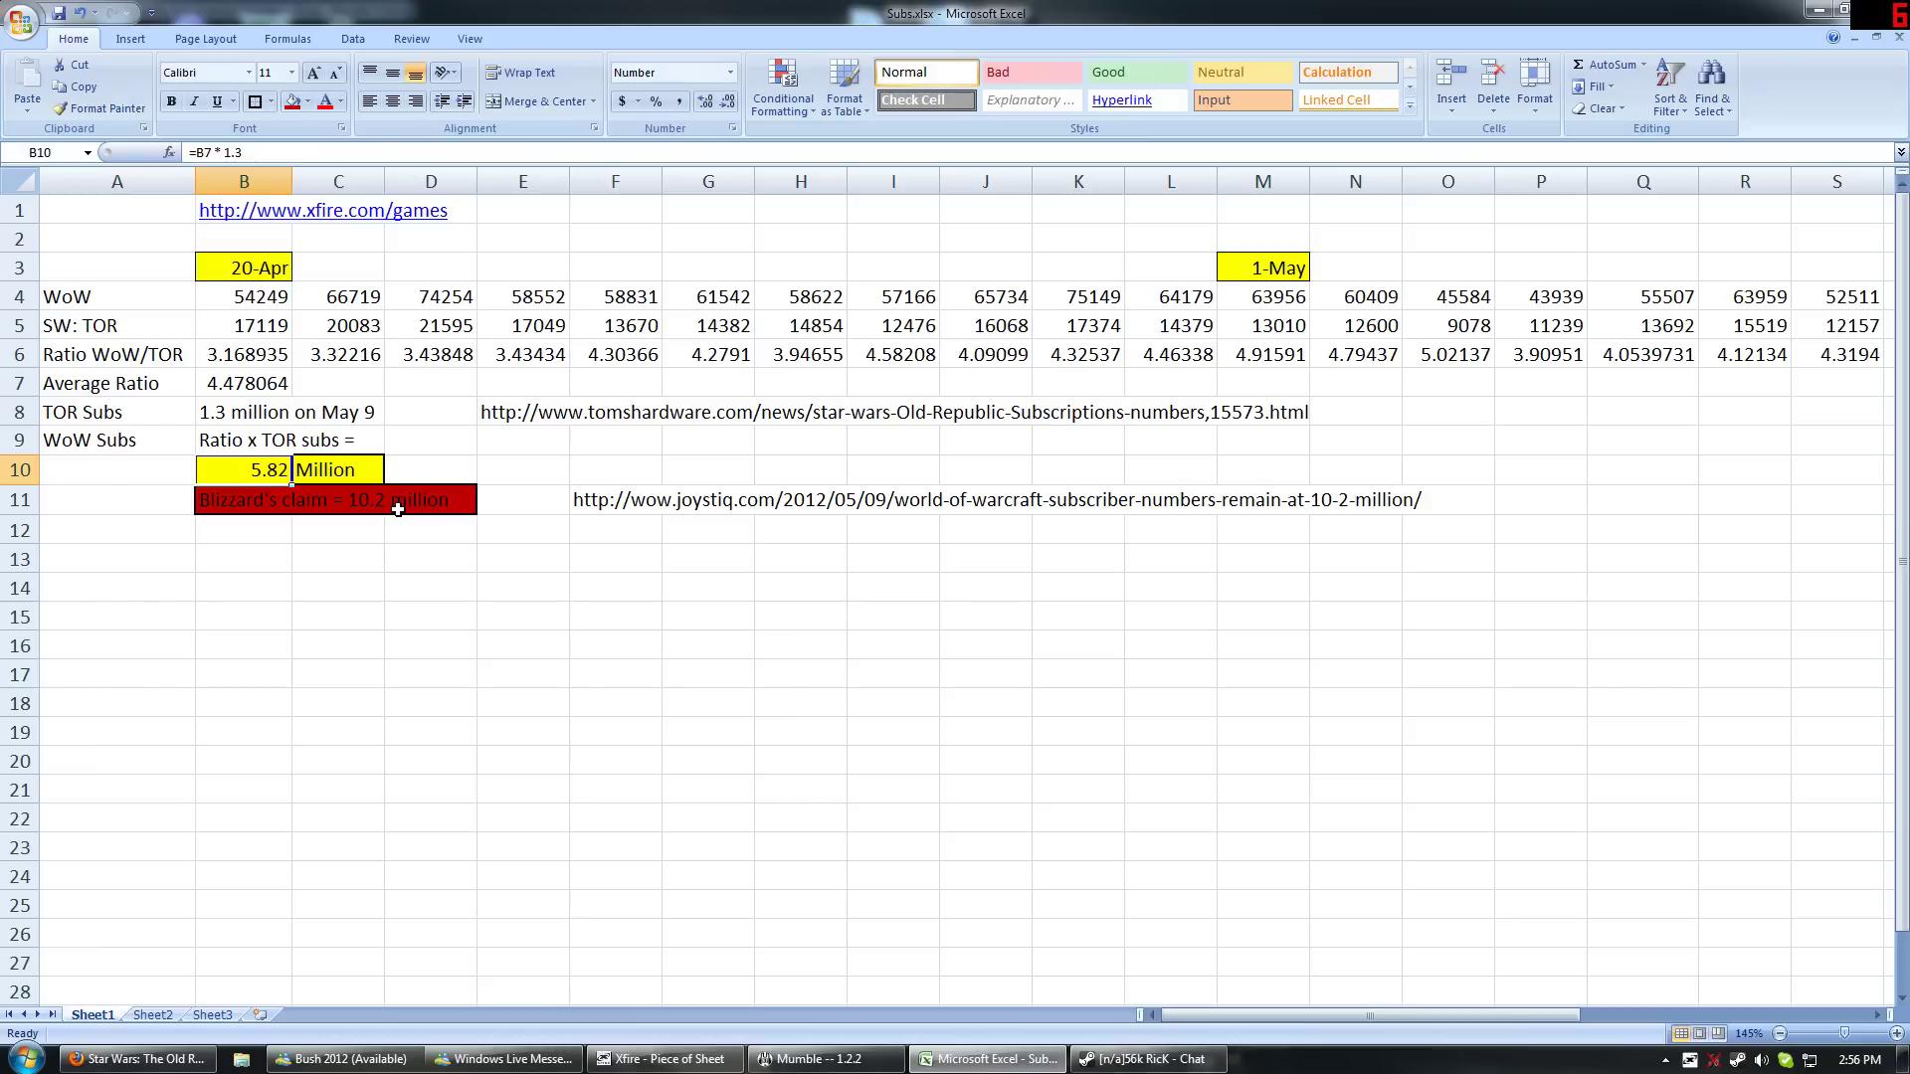
click(235, 449)
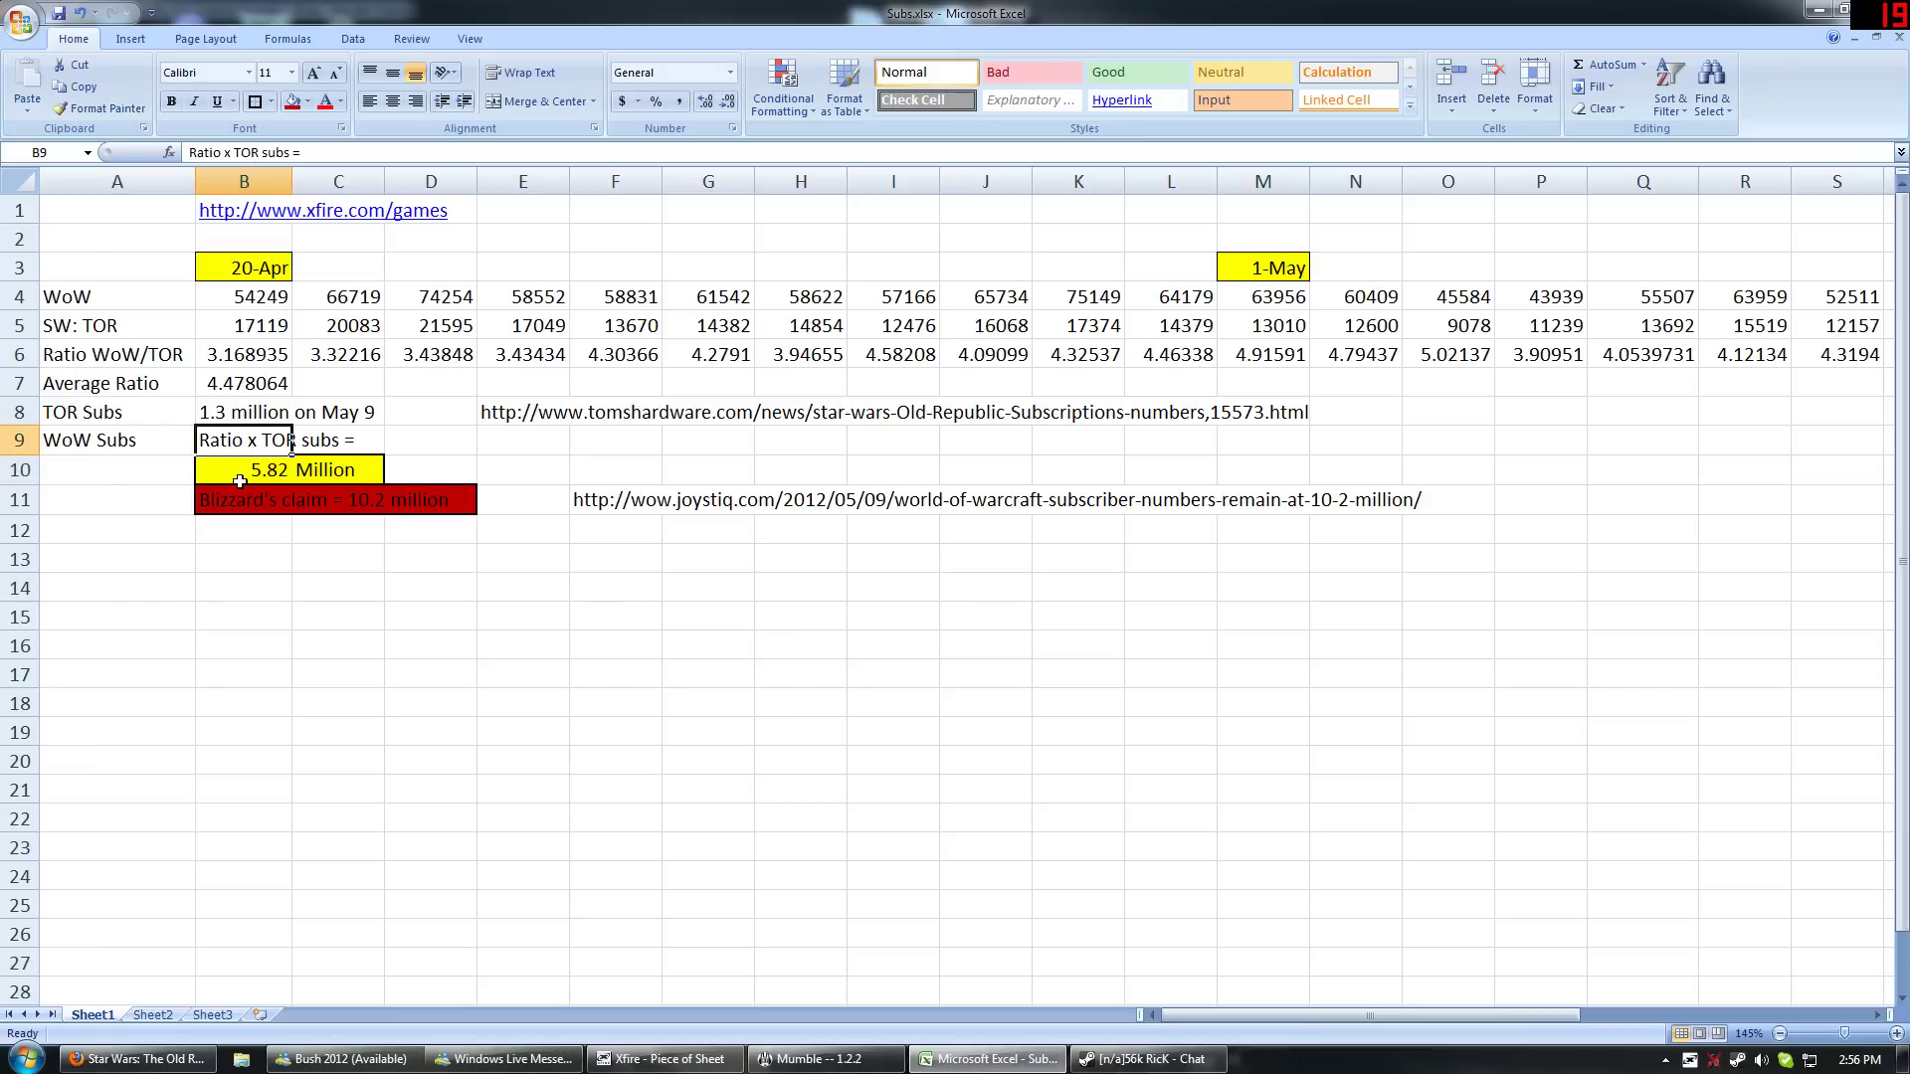
Step: Show Xfire's supported-games ranking with World of Warcraft at #4 and SW:TOR at #10
click(240, 479)
click(136, 1059)
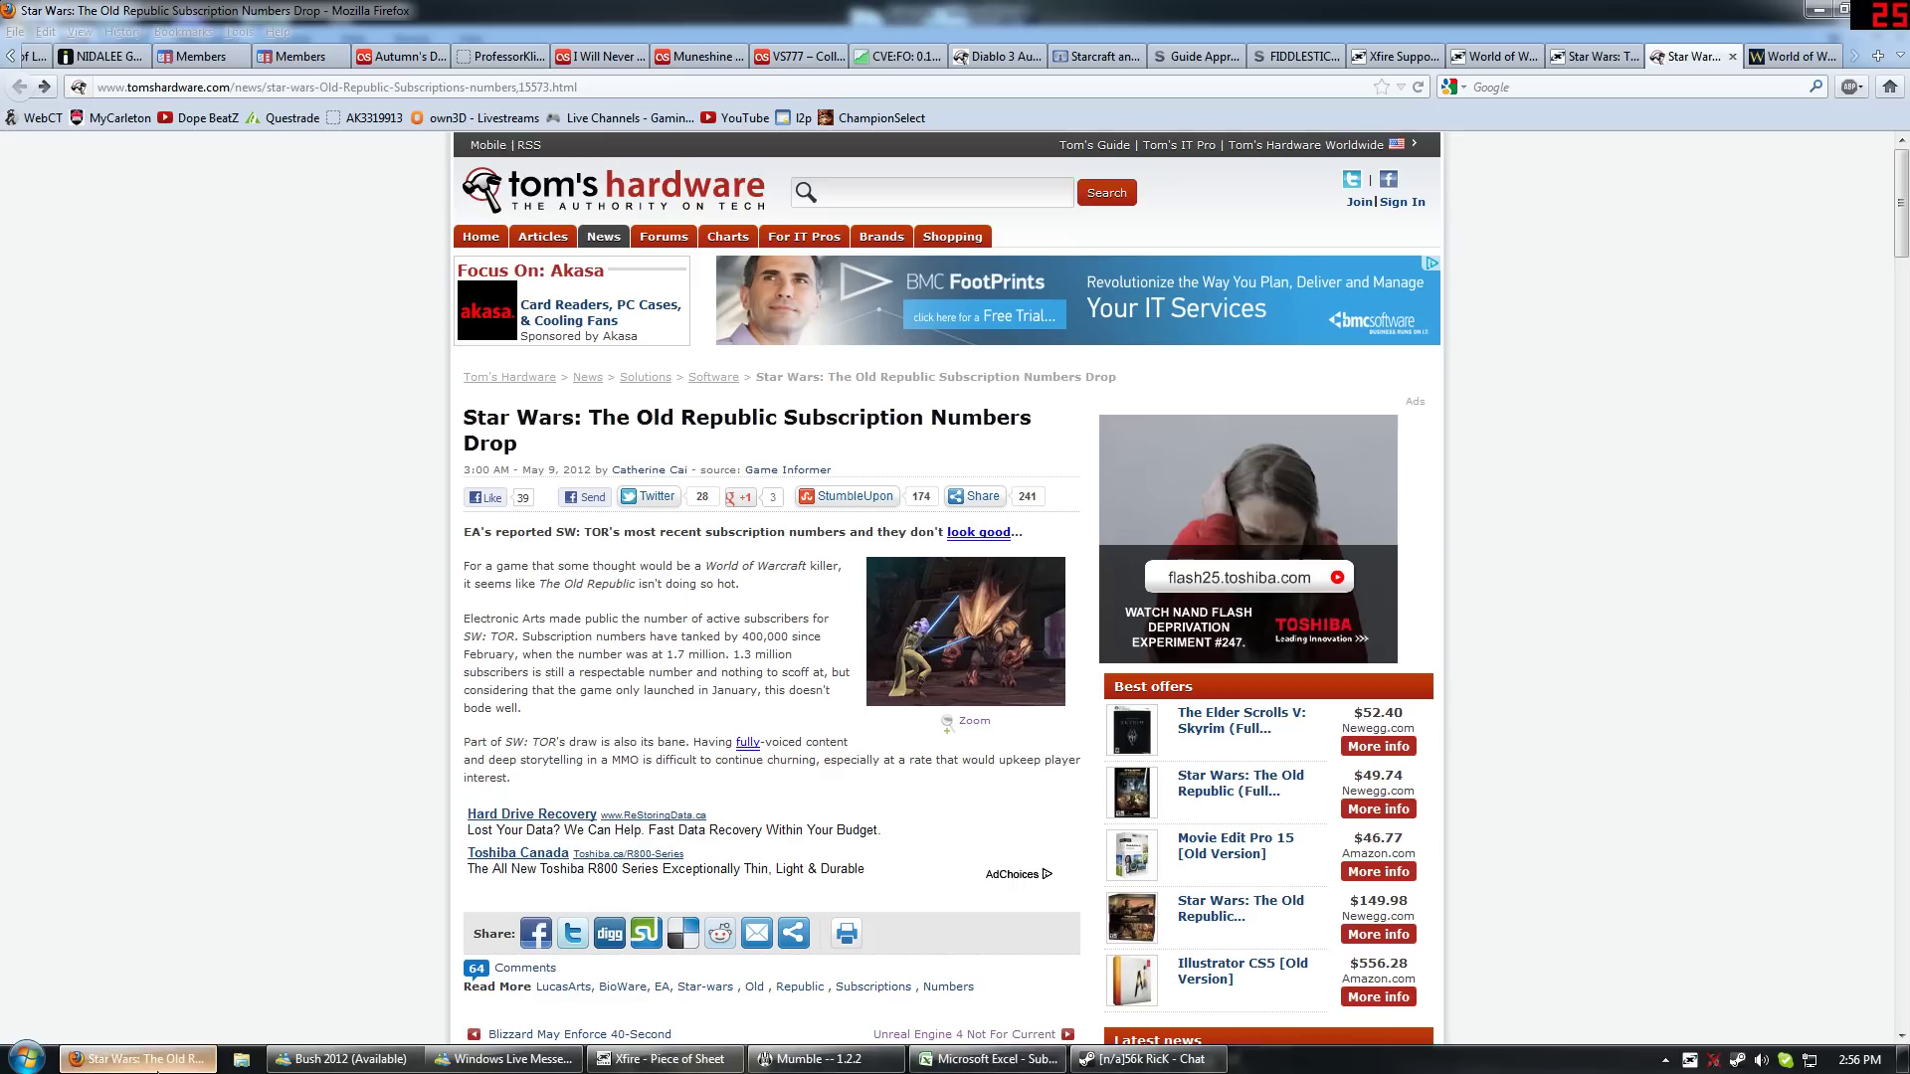
click(1402, 56)
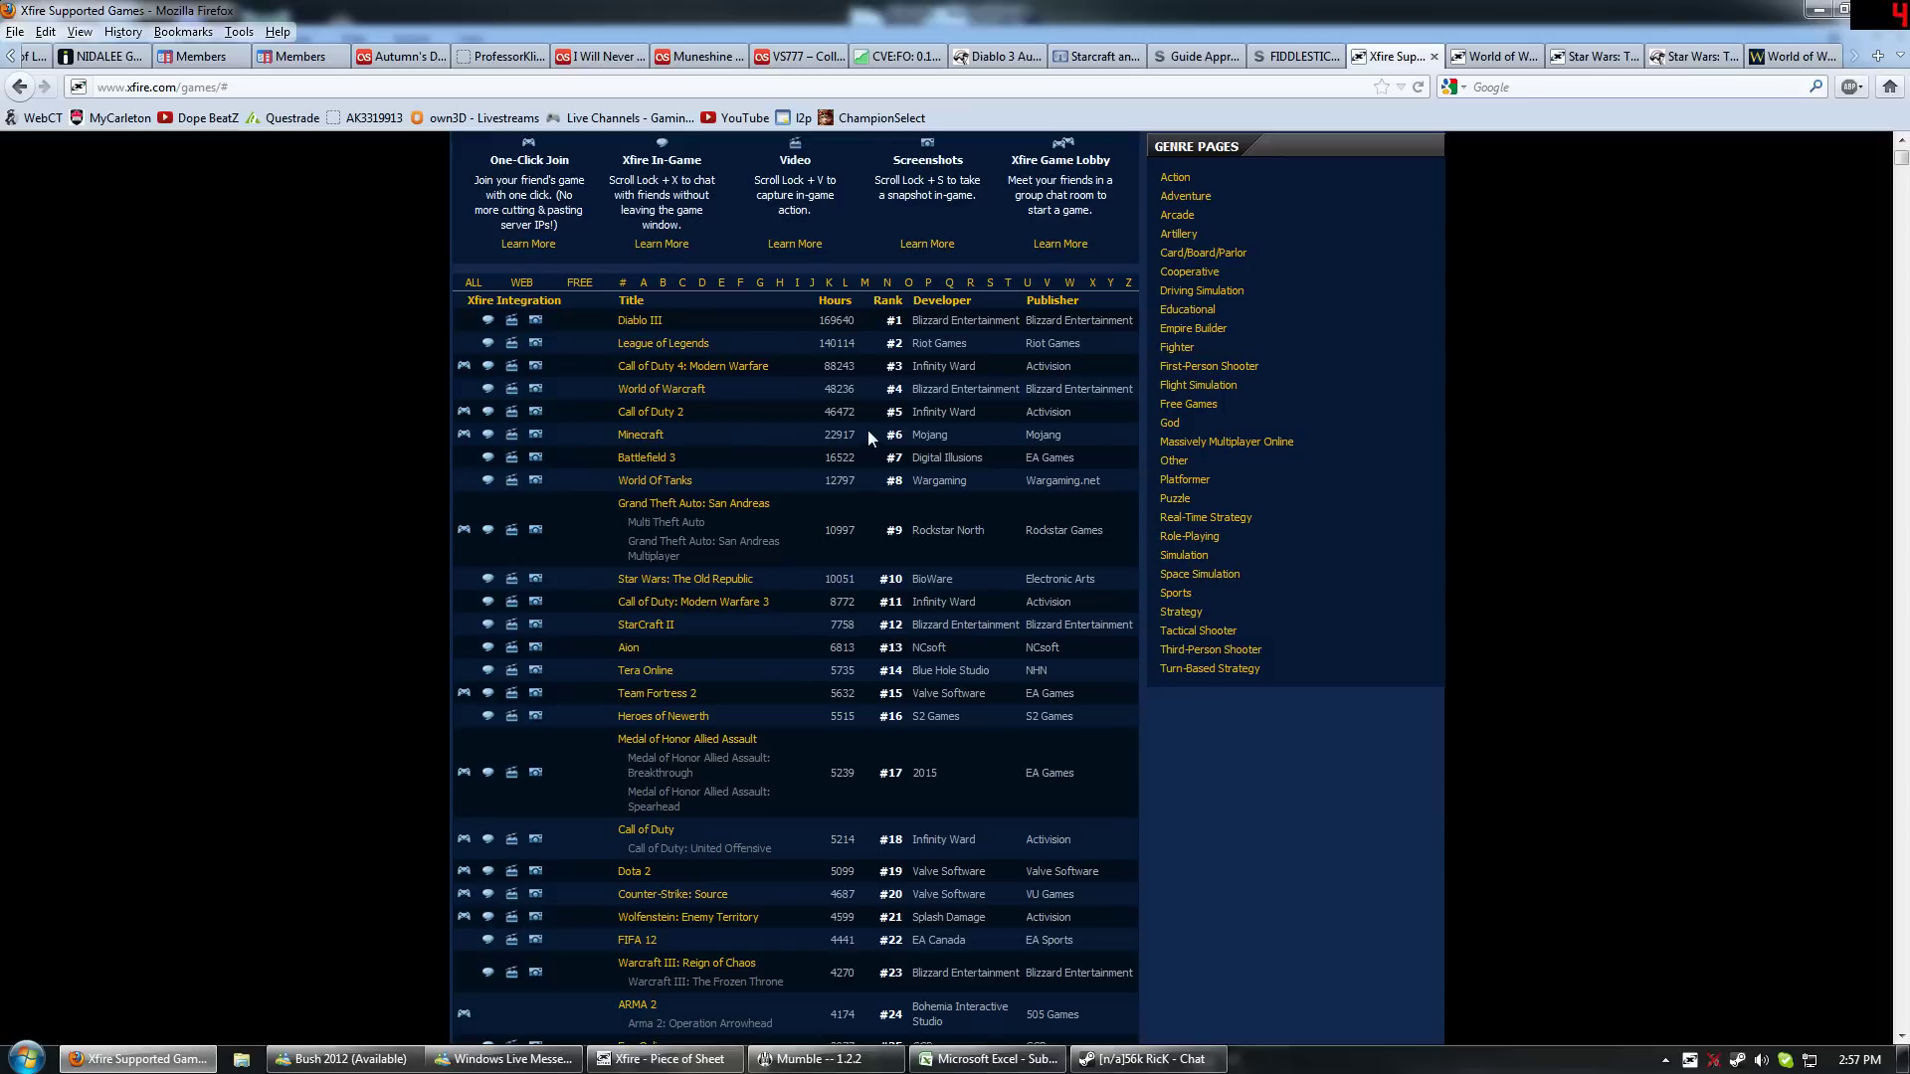
Step: Mark WoW's daily hours in the games list and its 12,403 users per day
drag(830, 389, 1070, 406)
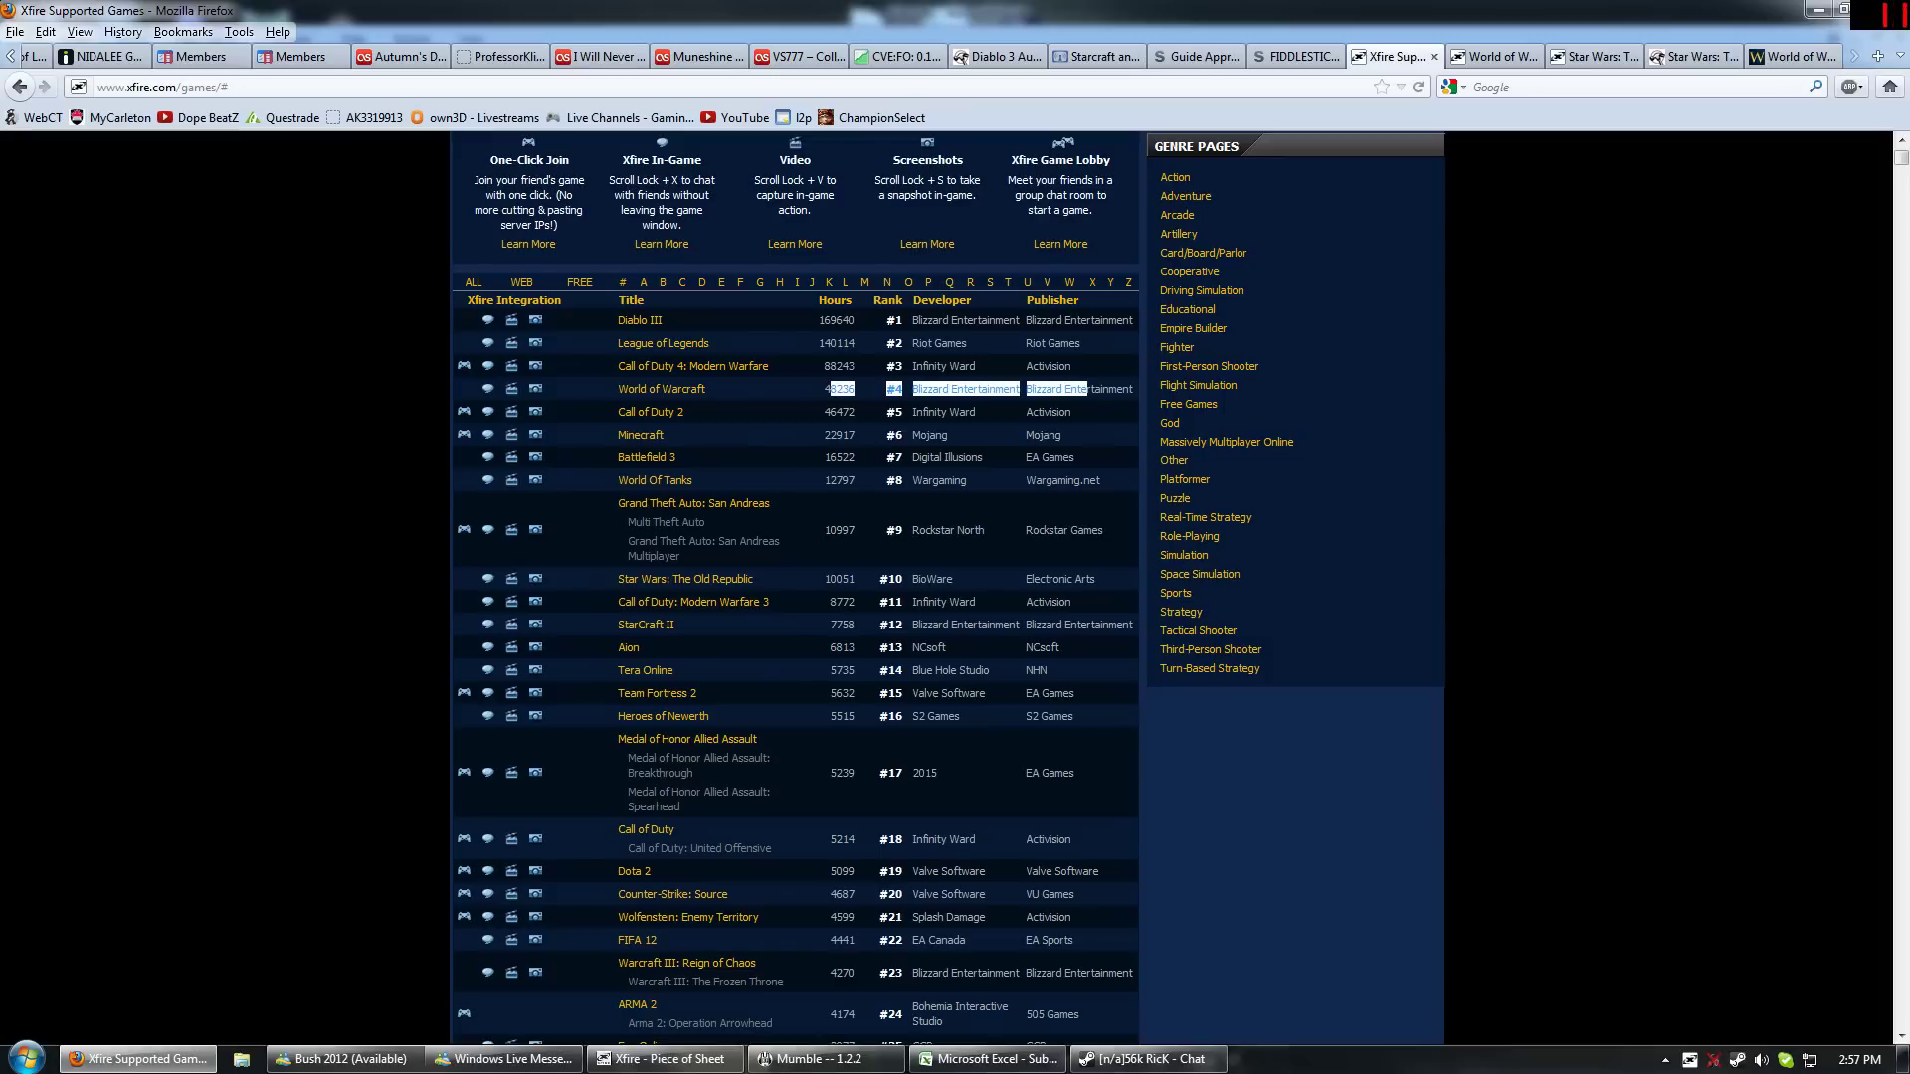
click(780, 338)
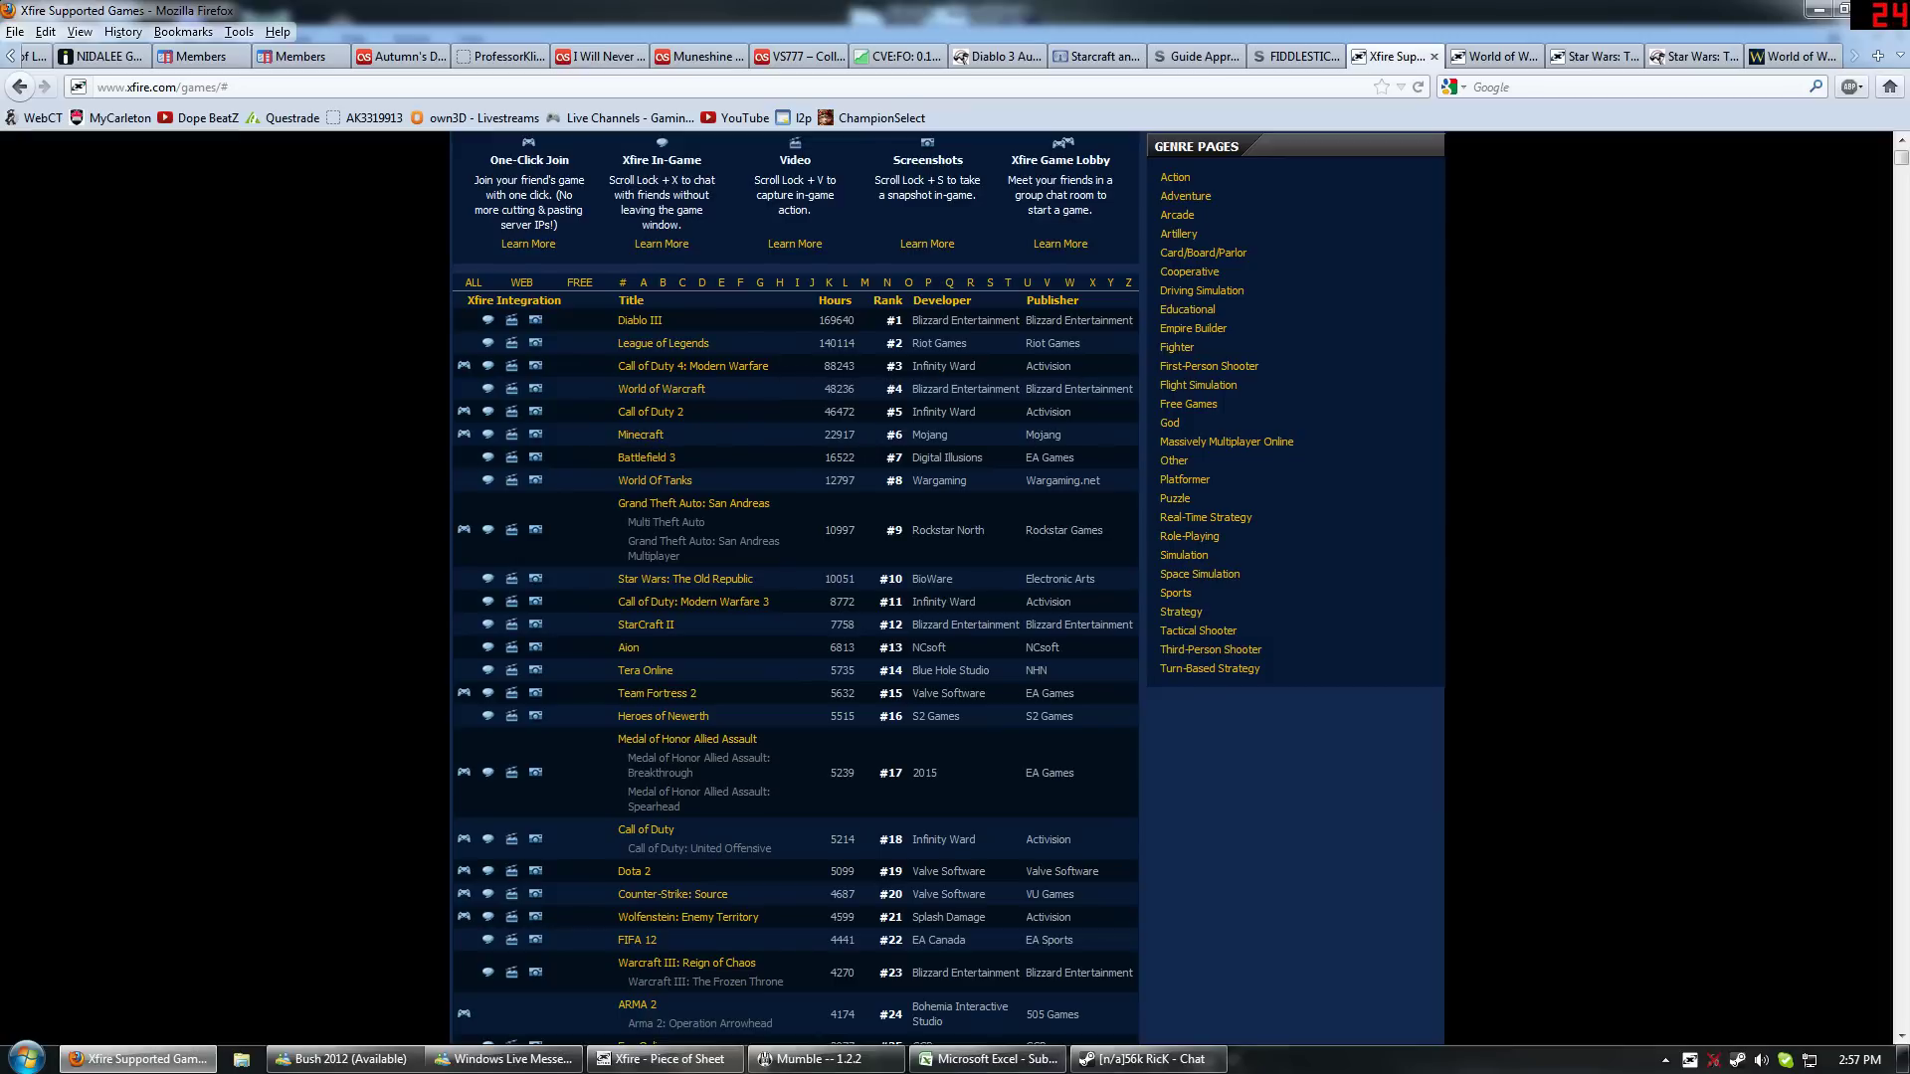
click(1511, 60)
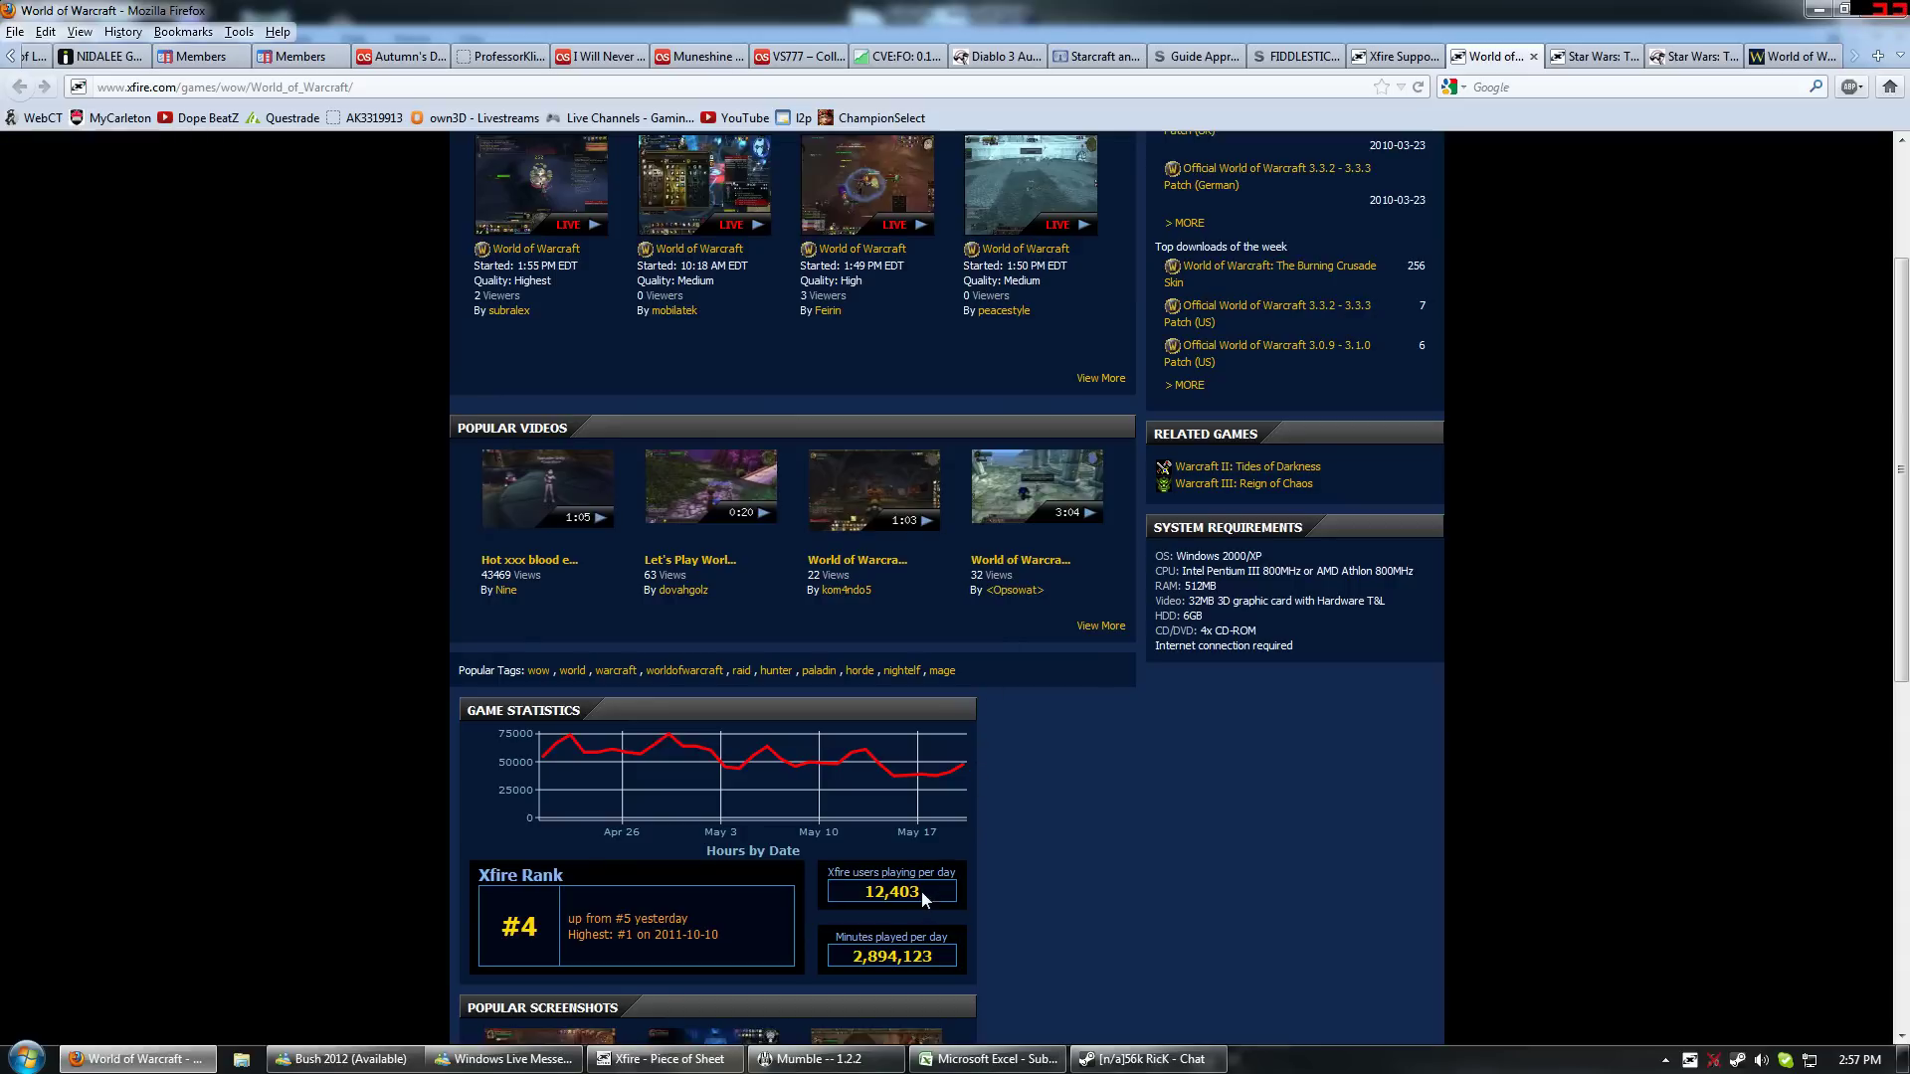
drag(921, 892, 861, 891)
click(1150, 763)
Step: Check Blizzard's 10.2 million claim in cell B11 against the 5.82 million estimate
click(988, 1058)
click(245, 508)
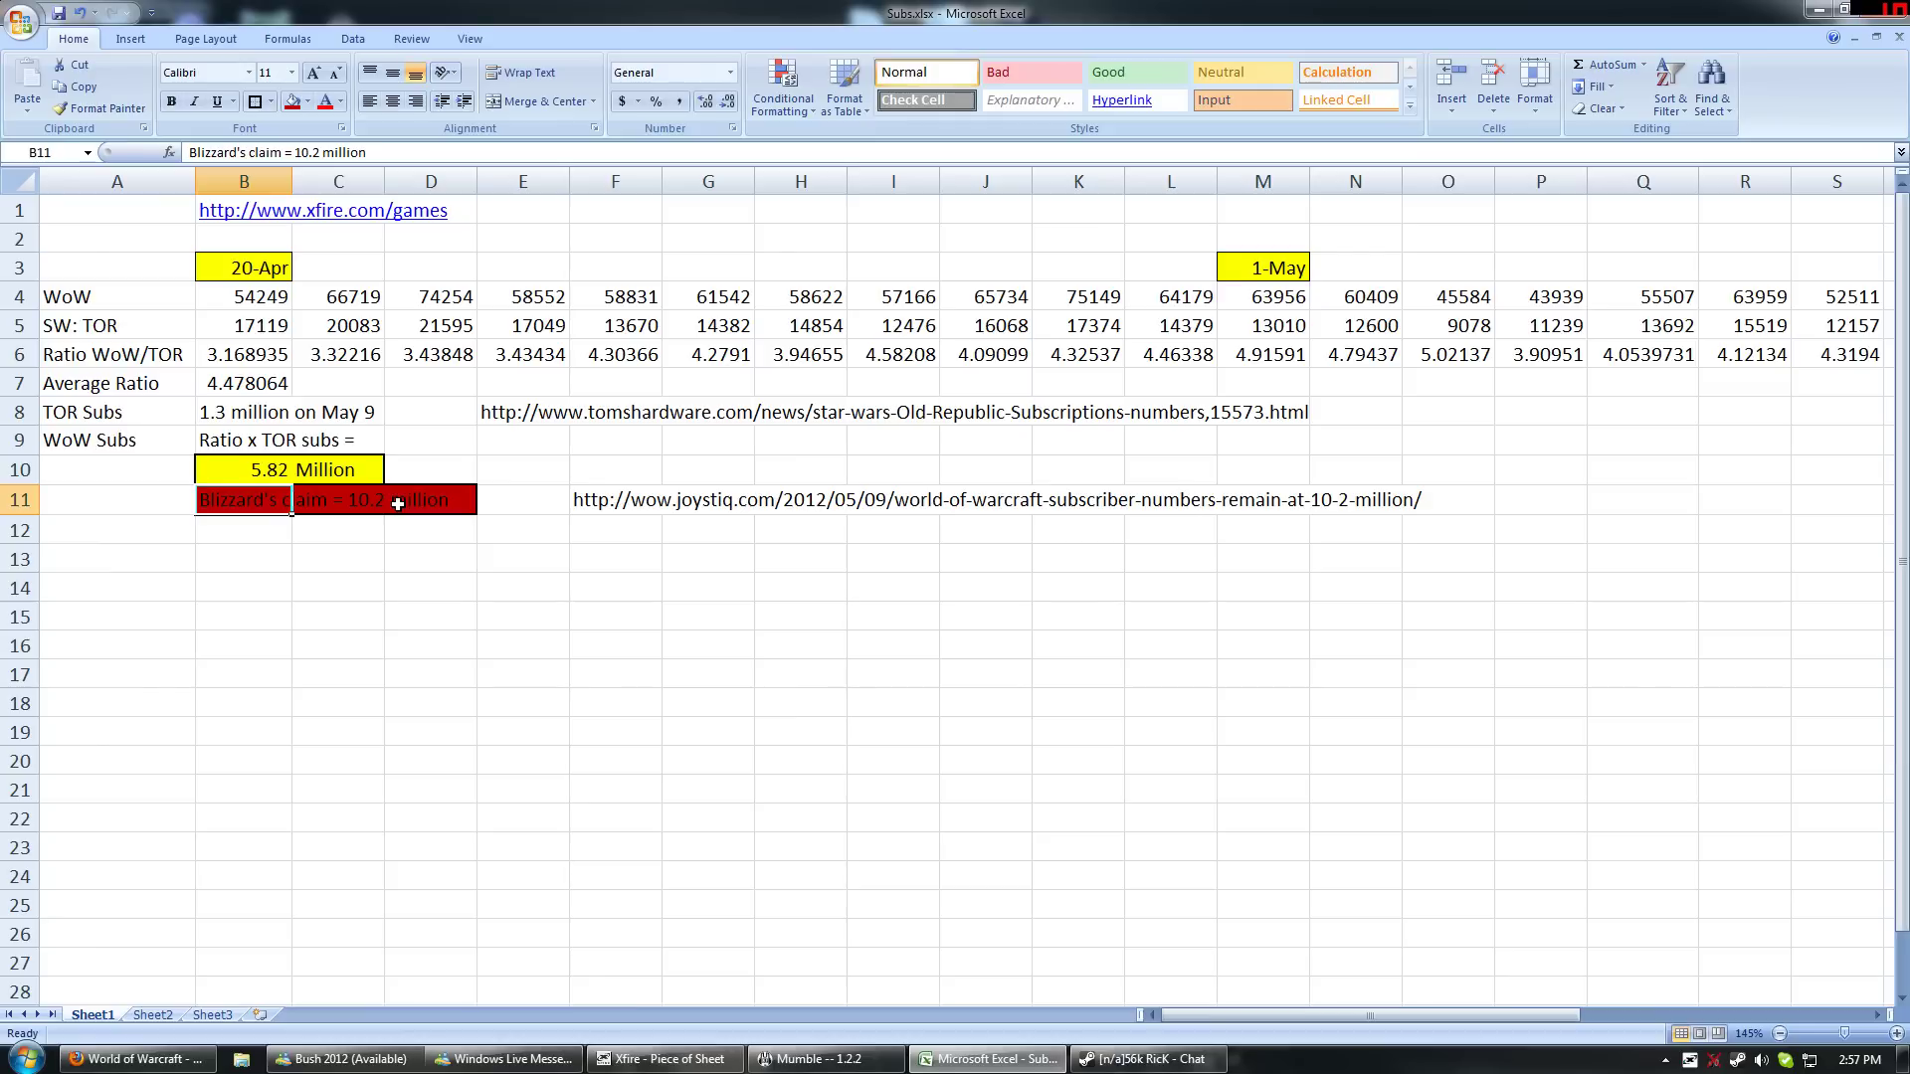
key(alt+Tab)
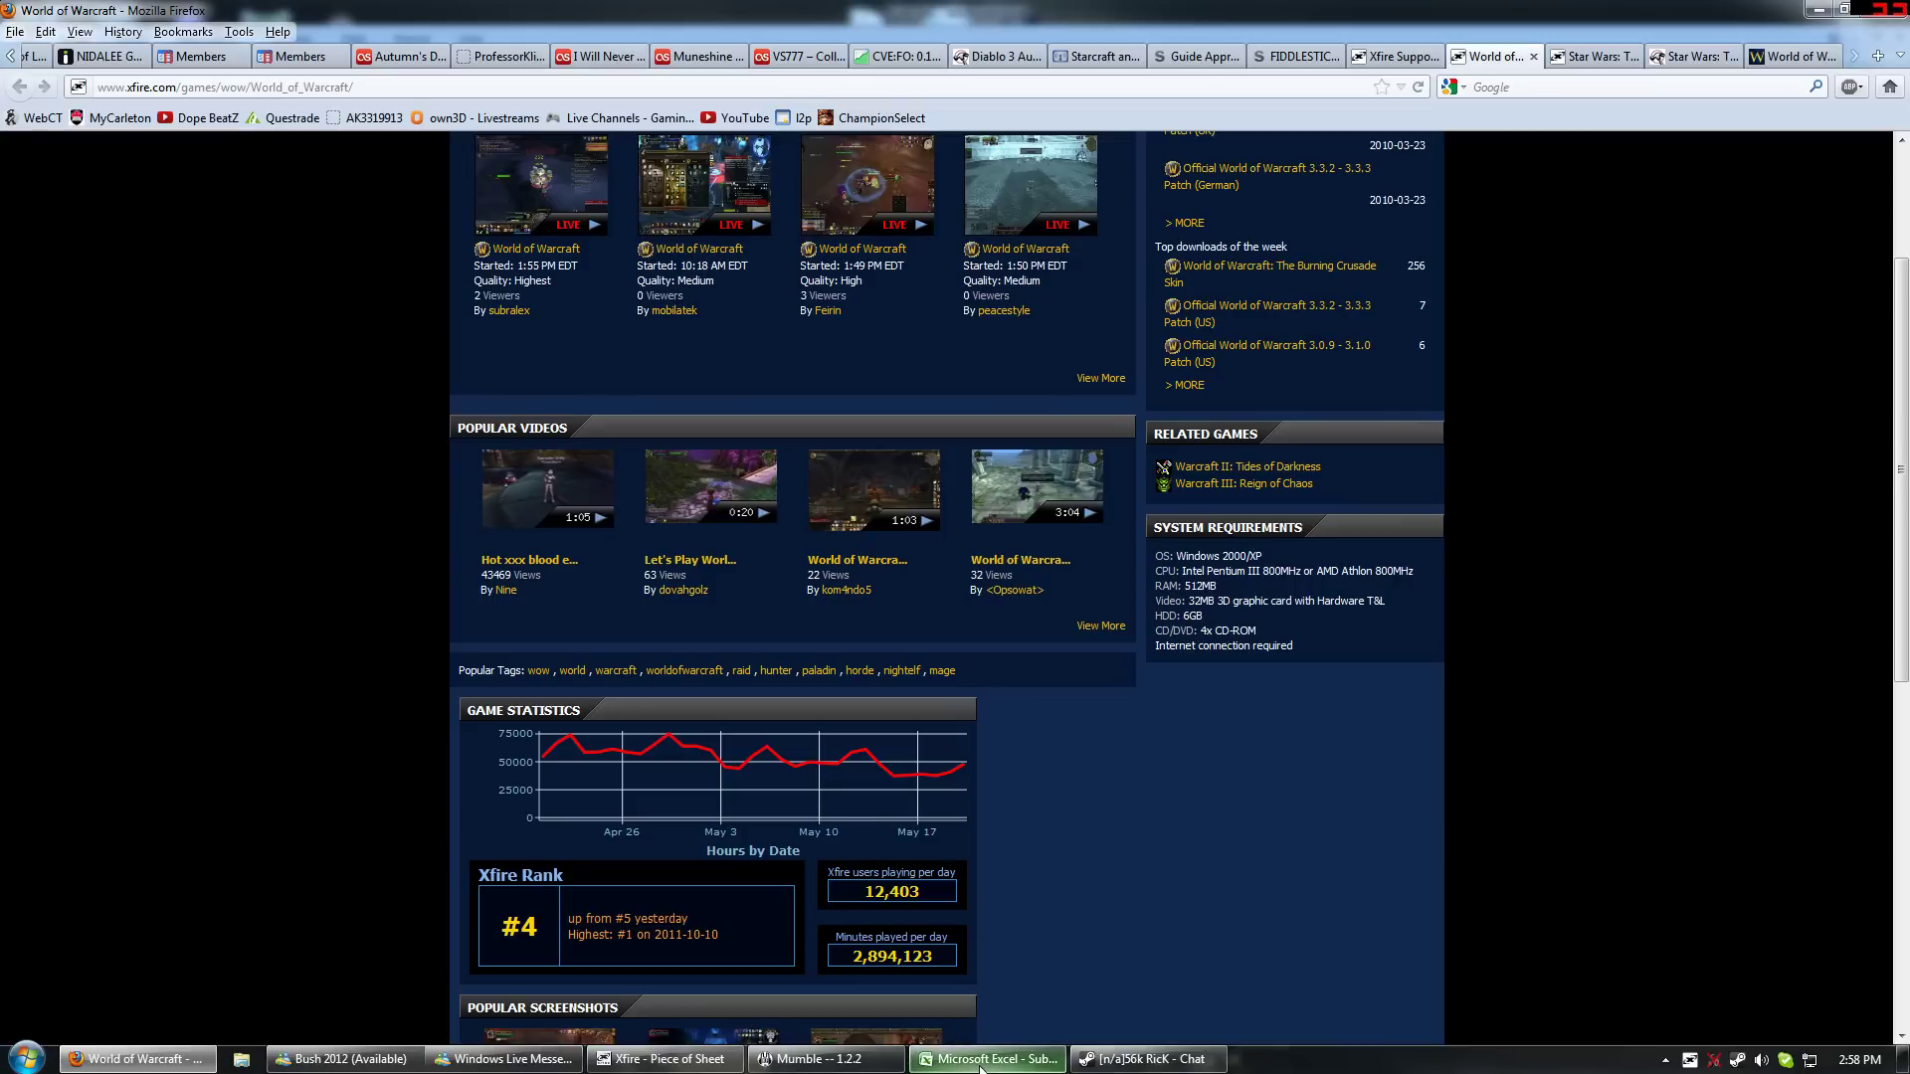
Step: Compare WoW's 12,403 and SWTOR's 2,032 users playing per day on their Xfire pages
drag(853, 899, 924, 894)
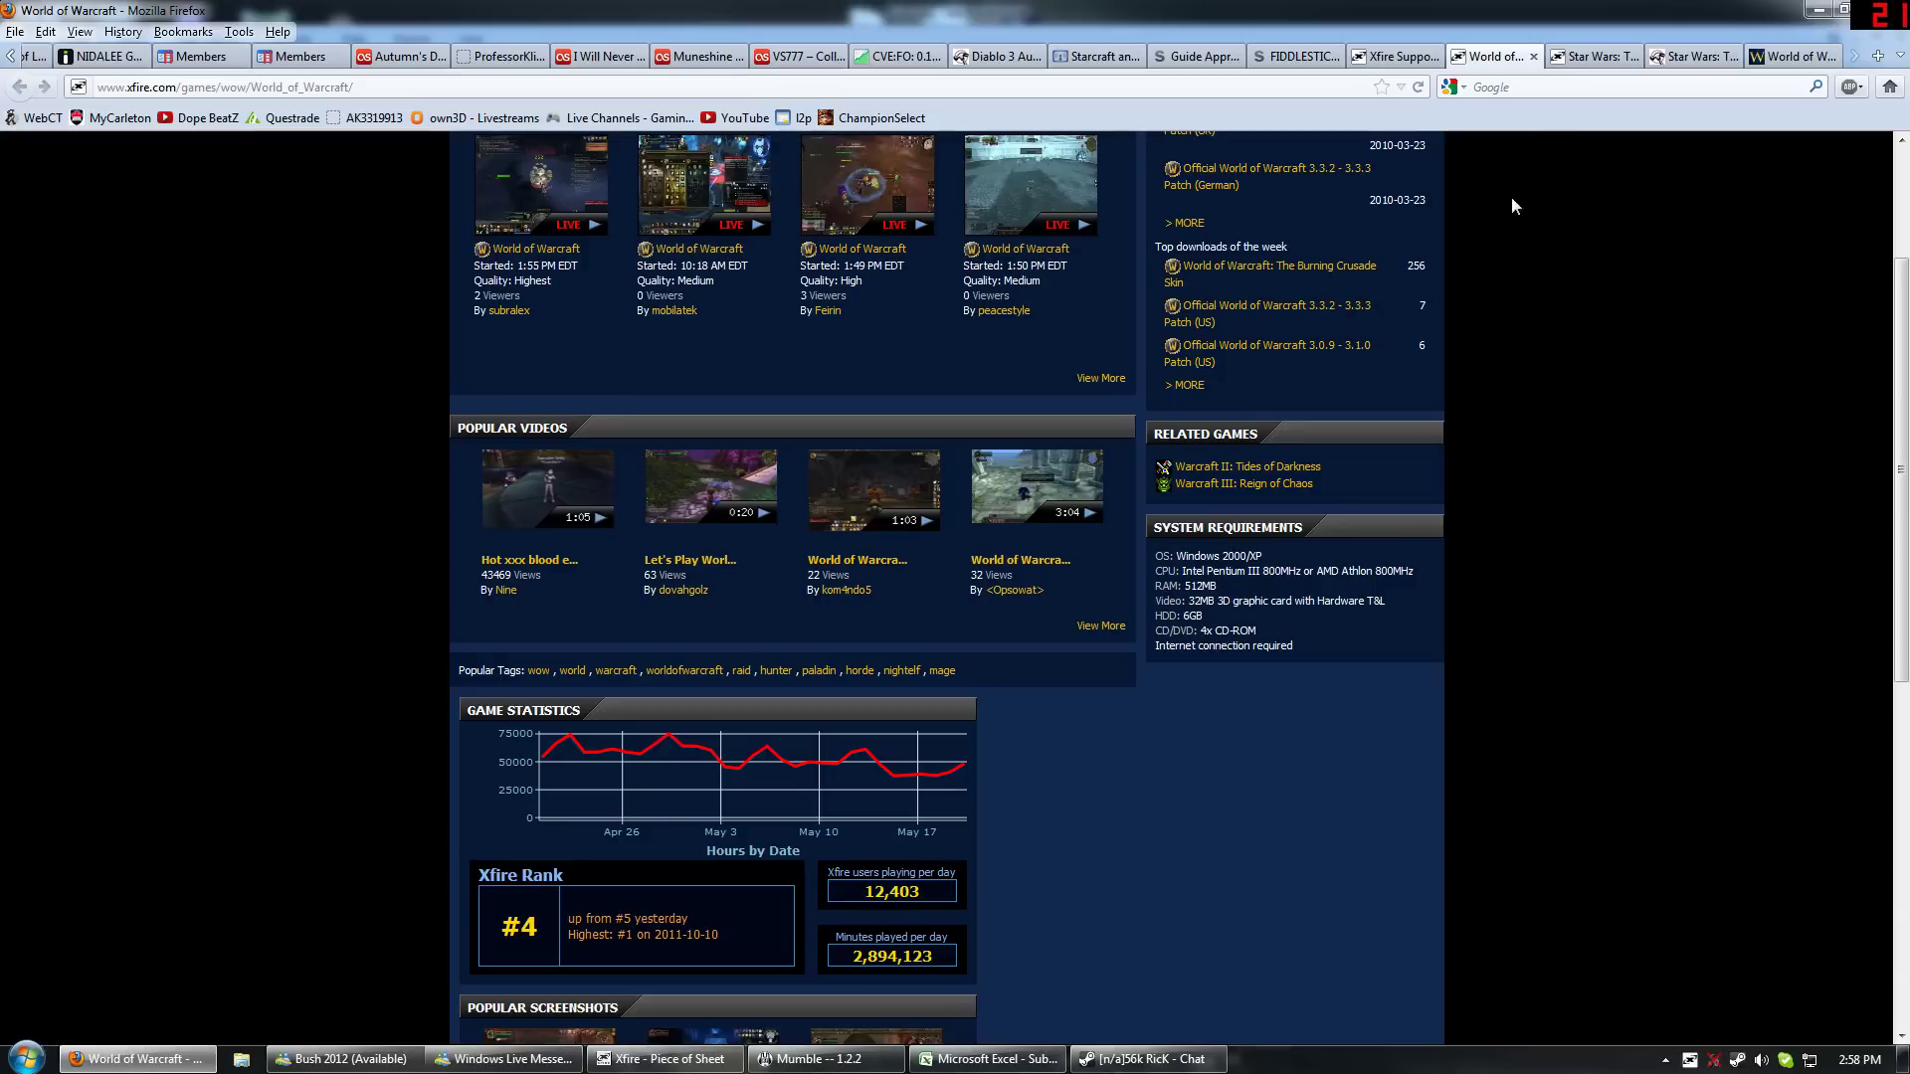
click(1565, 60)
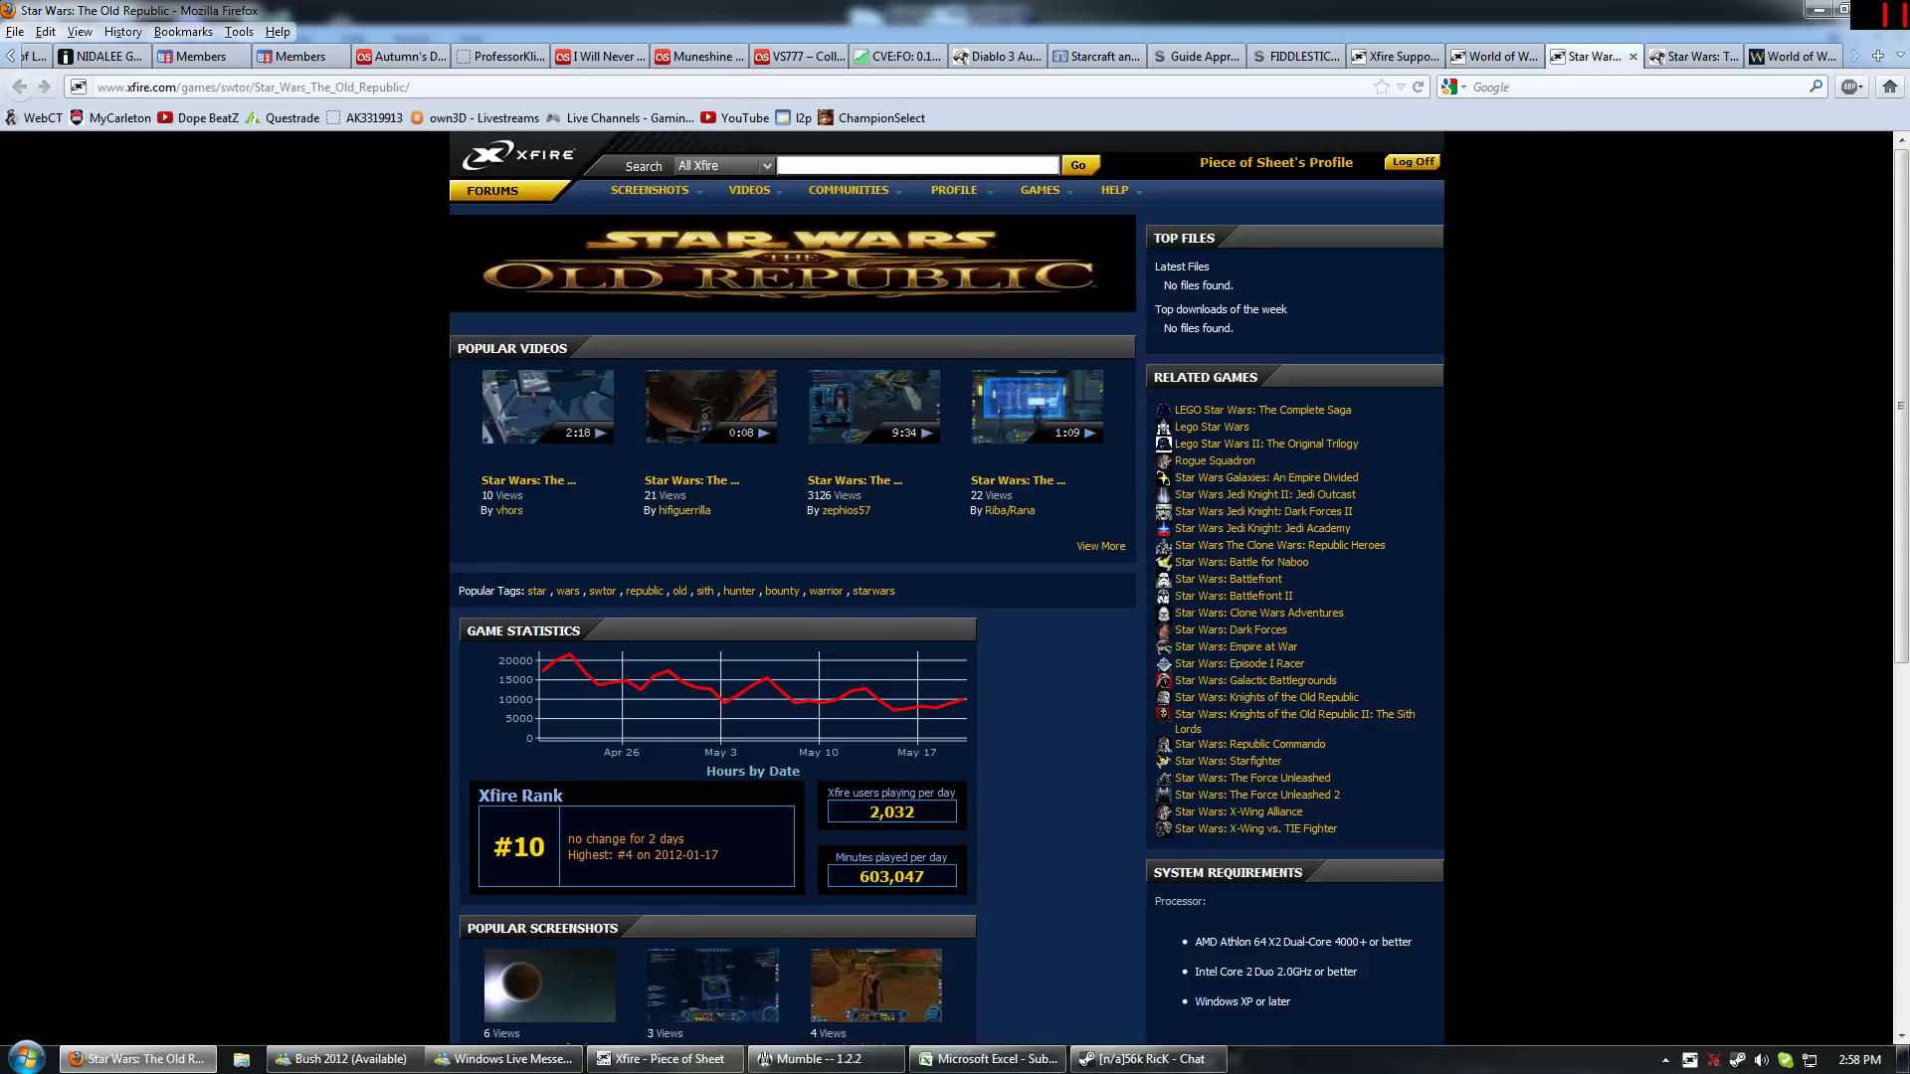
drag(868, 817, 933, 821)
click(868, 821)
Step: Highlight the supported-games hours rows up to World of Warcraft
click(1404, 57)
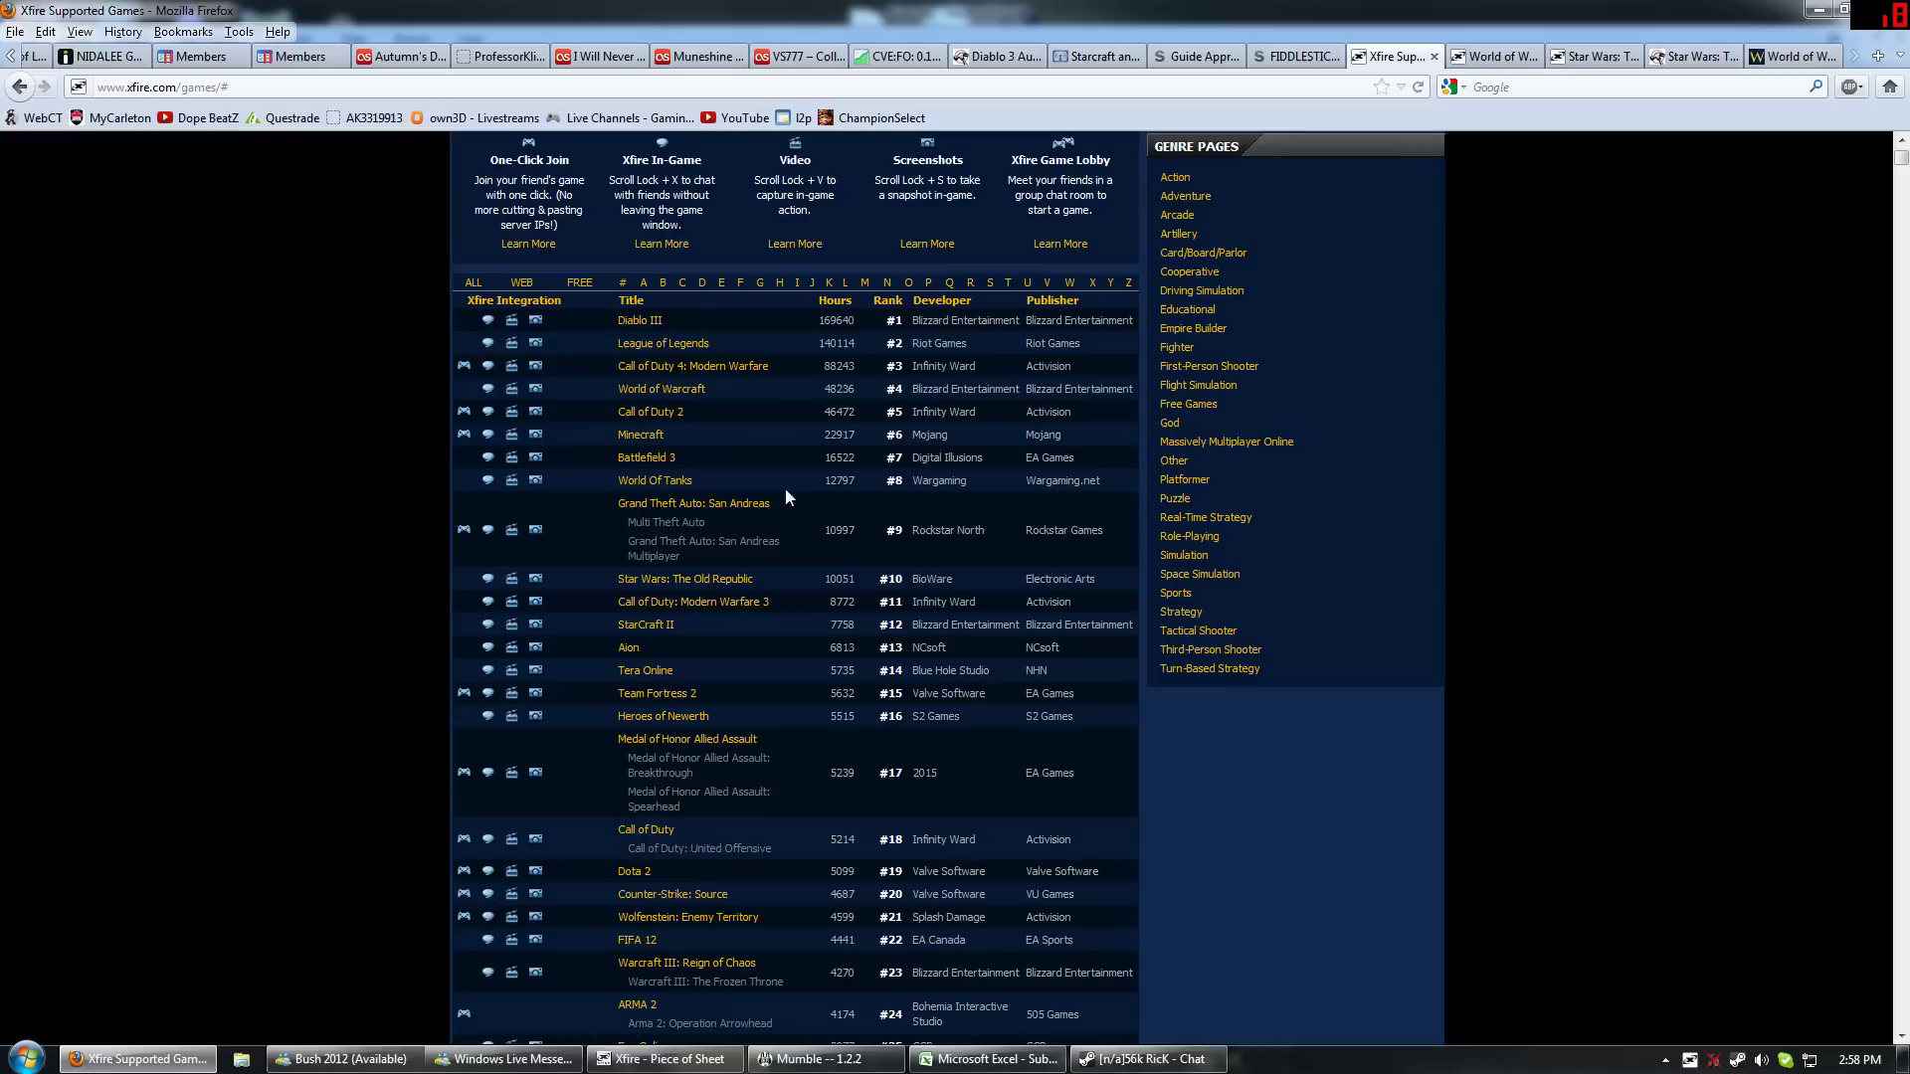
drag(697, 577, 635, 407)
click(845, 429)
scroll(873, 454, down, 10)
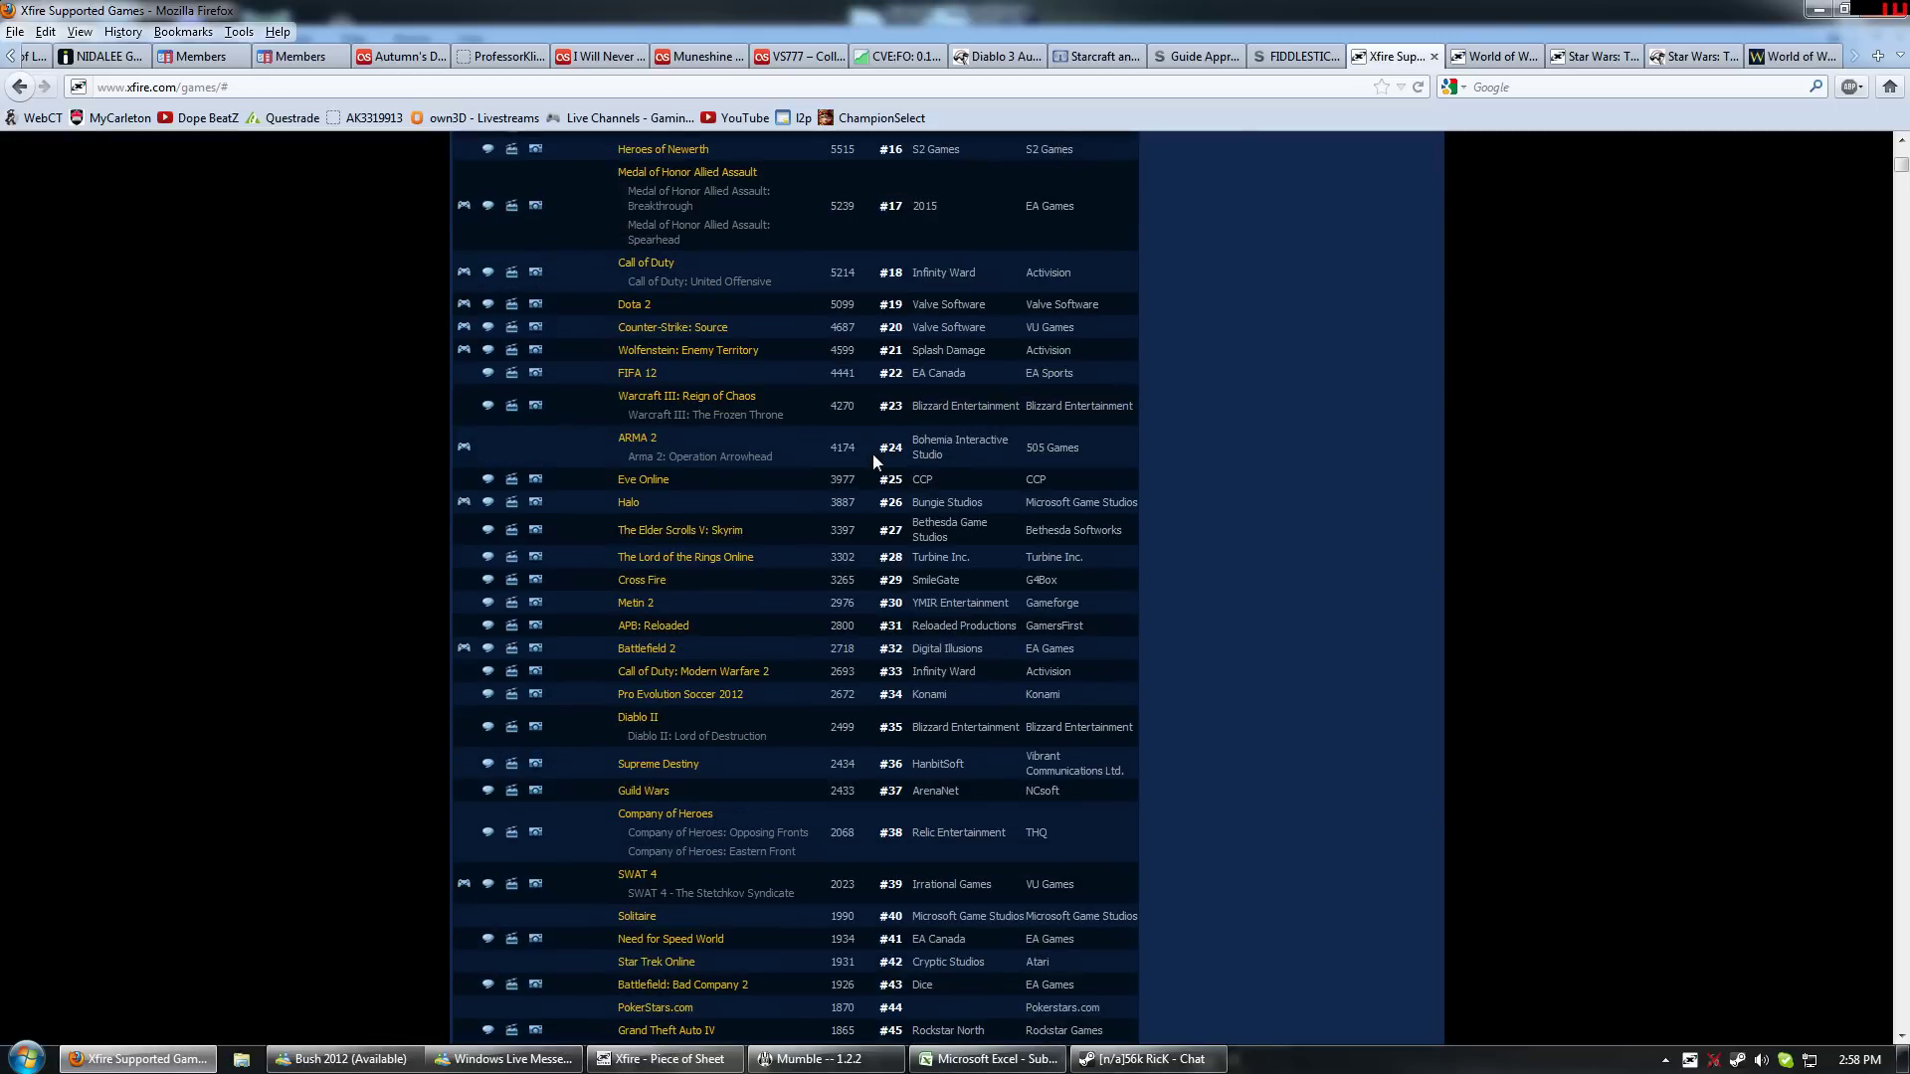
scroll(874, 454, up, 12)
drag(818, 434, 957, 702)
click(861, 491)
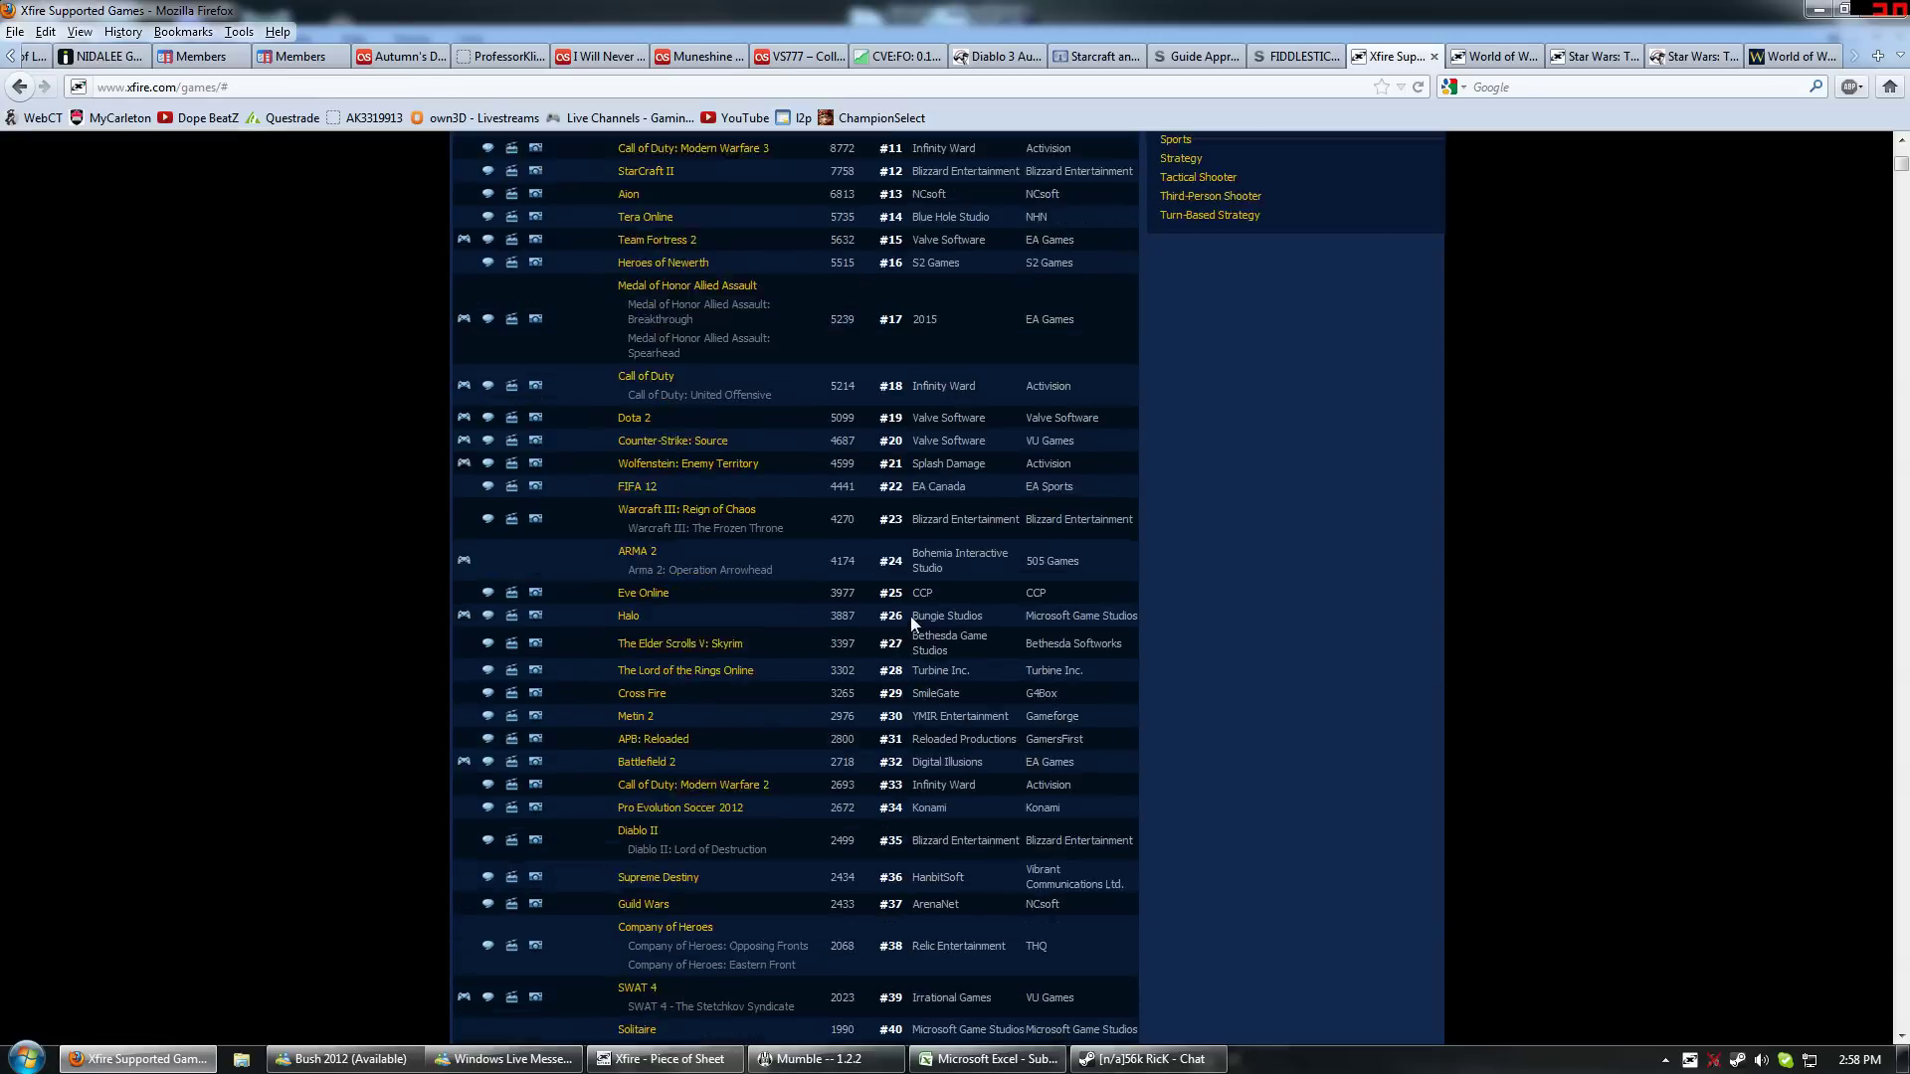
Step: Scroll down the list, marking rows #544–#547 and Call of Duty 4's 88243 hours
scroll(910, 617, down, 5)
drag(1901, 184, 1903, 360)
drag(834, 594, 939, 631)
click(785, 646)
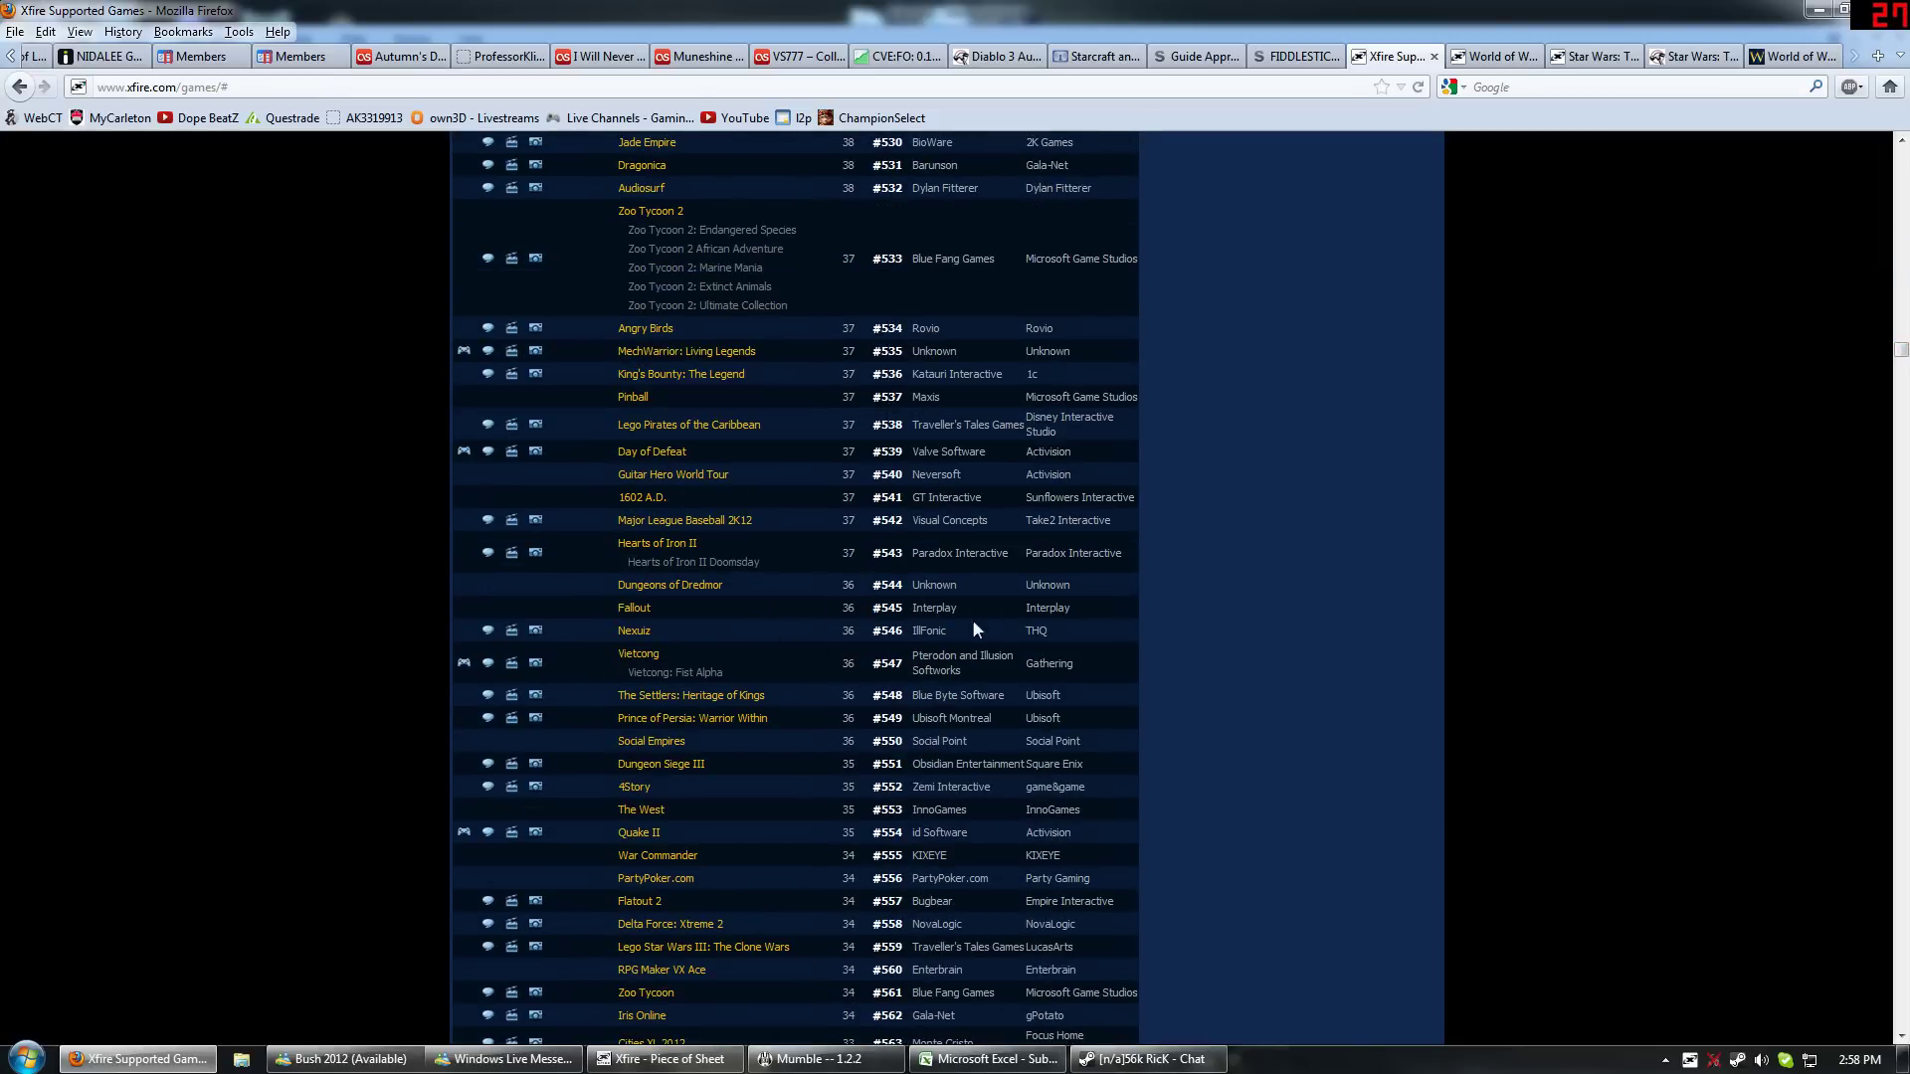
scroll(971, 619, down, 6)
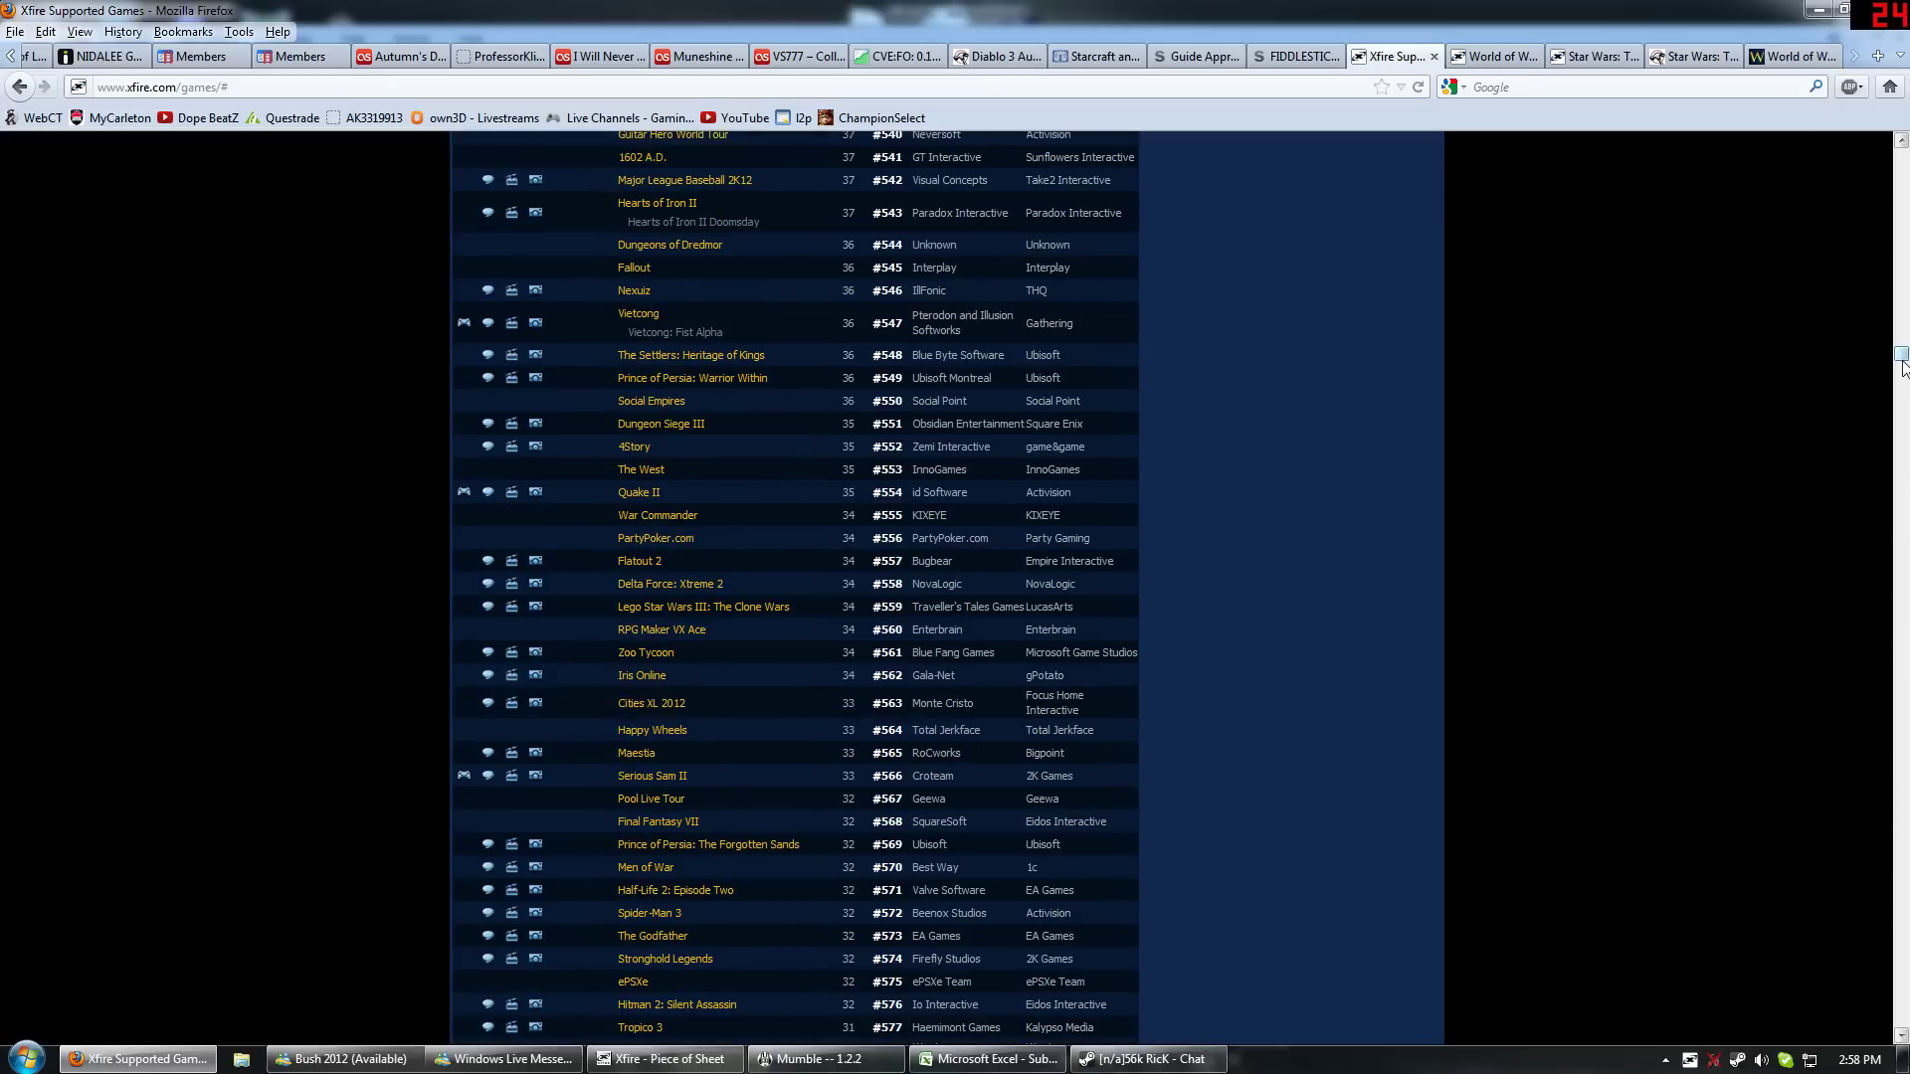
drag(1901, 360, 1901, 151)
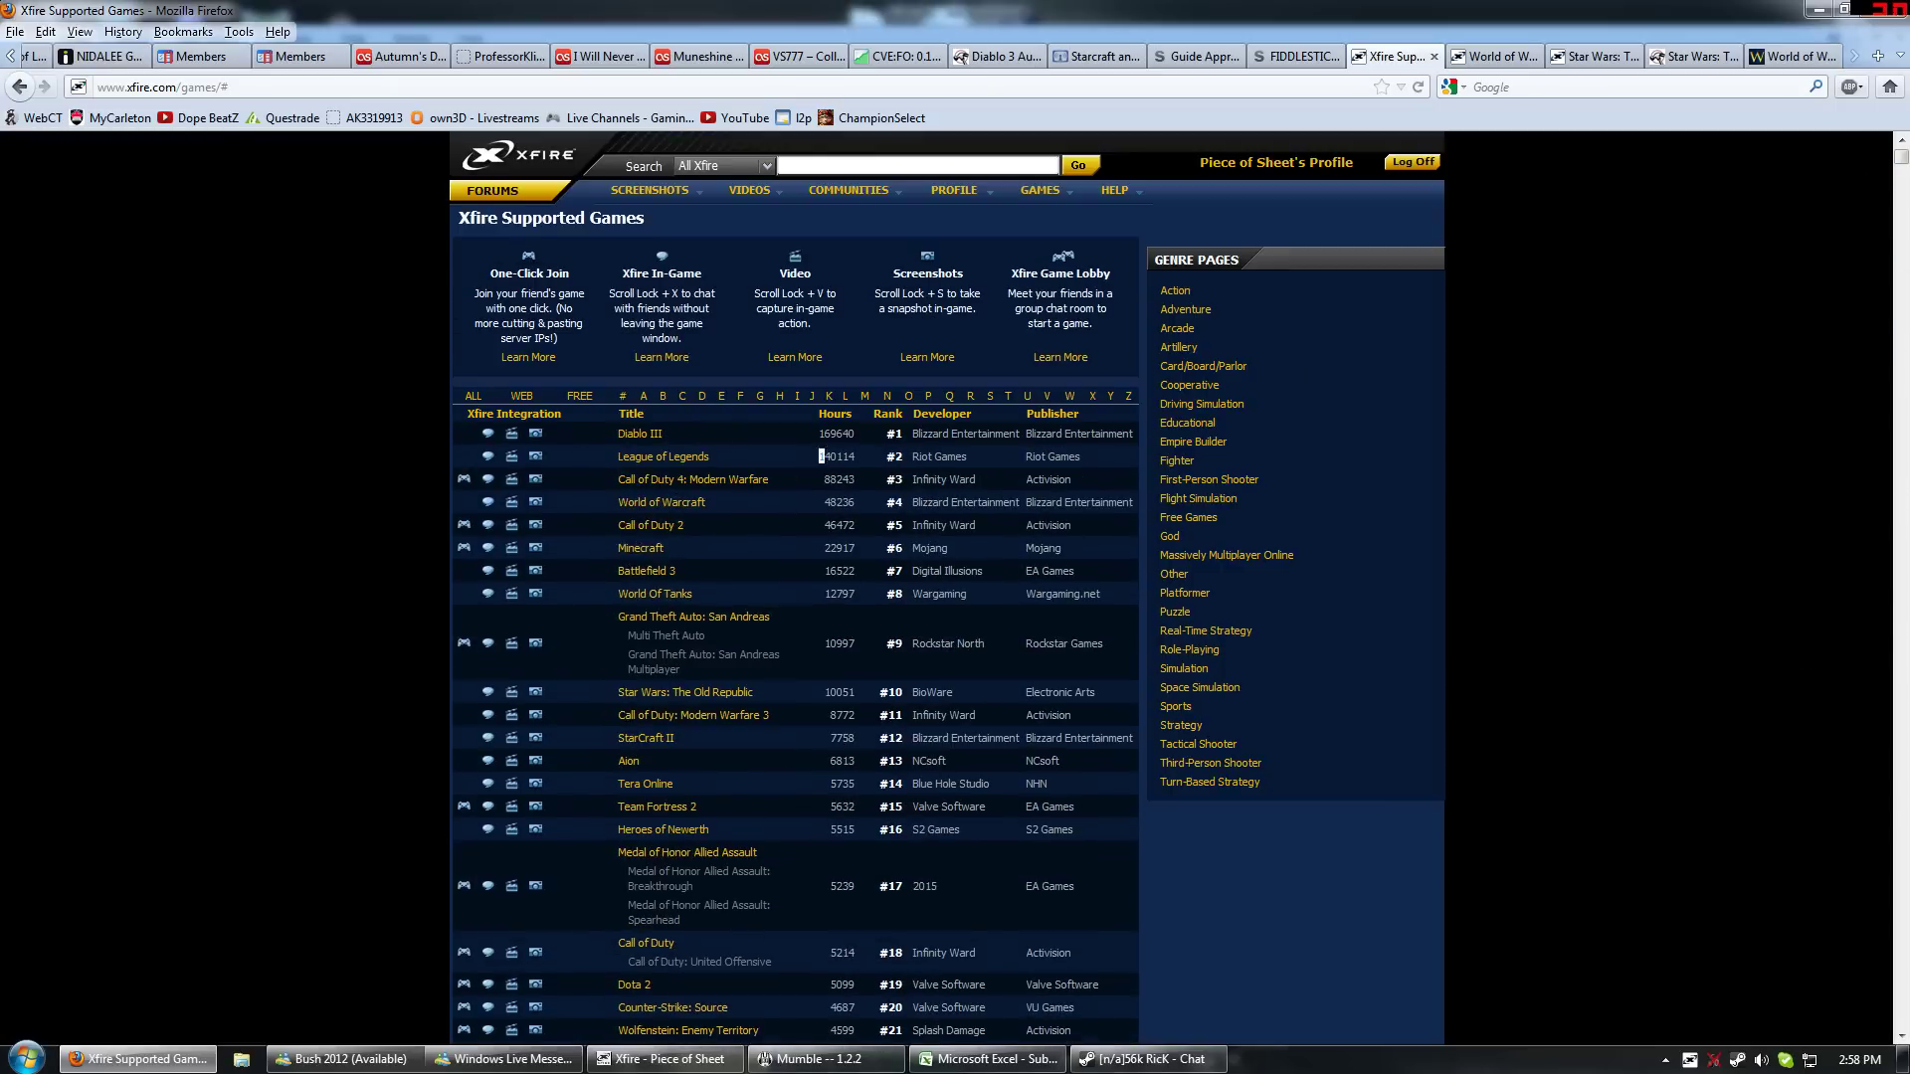
drag(837, 482, 823, 481)
Step: Inspect the =B7*1.3 formula in B10 beside Blizzard's claim in B11
click(867, 567)
click(1045, 1060)
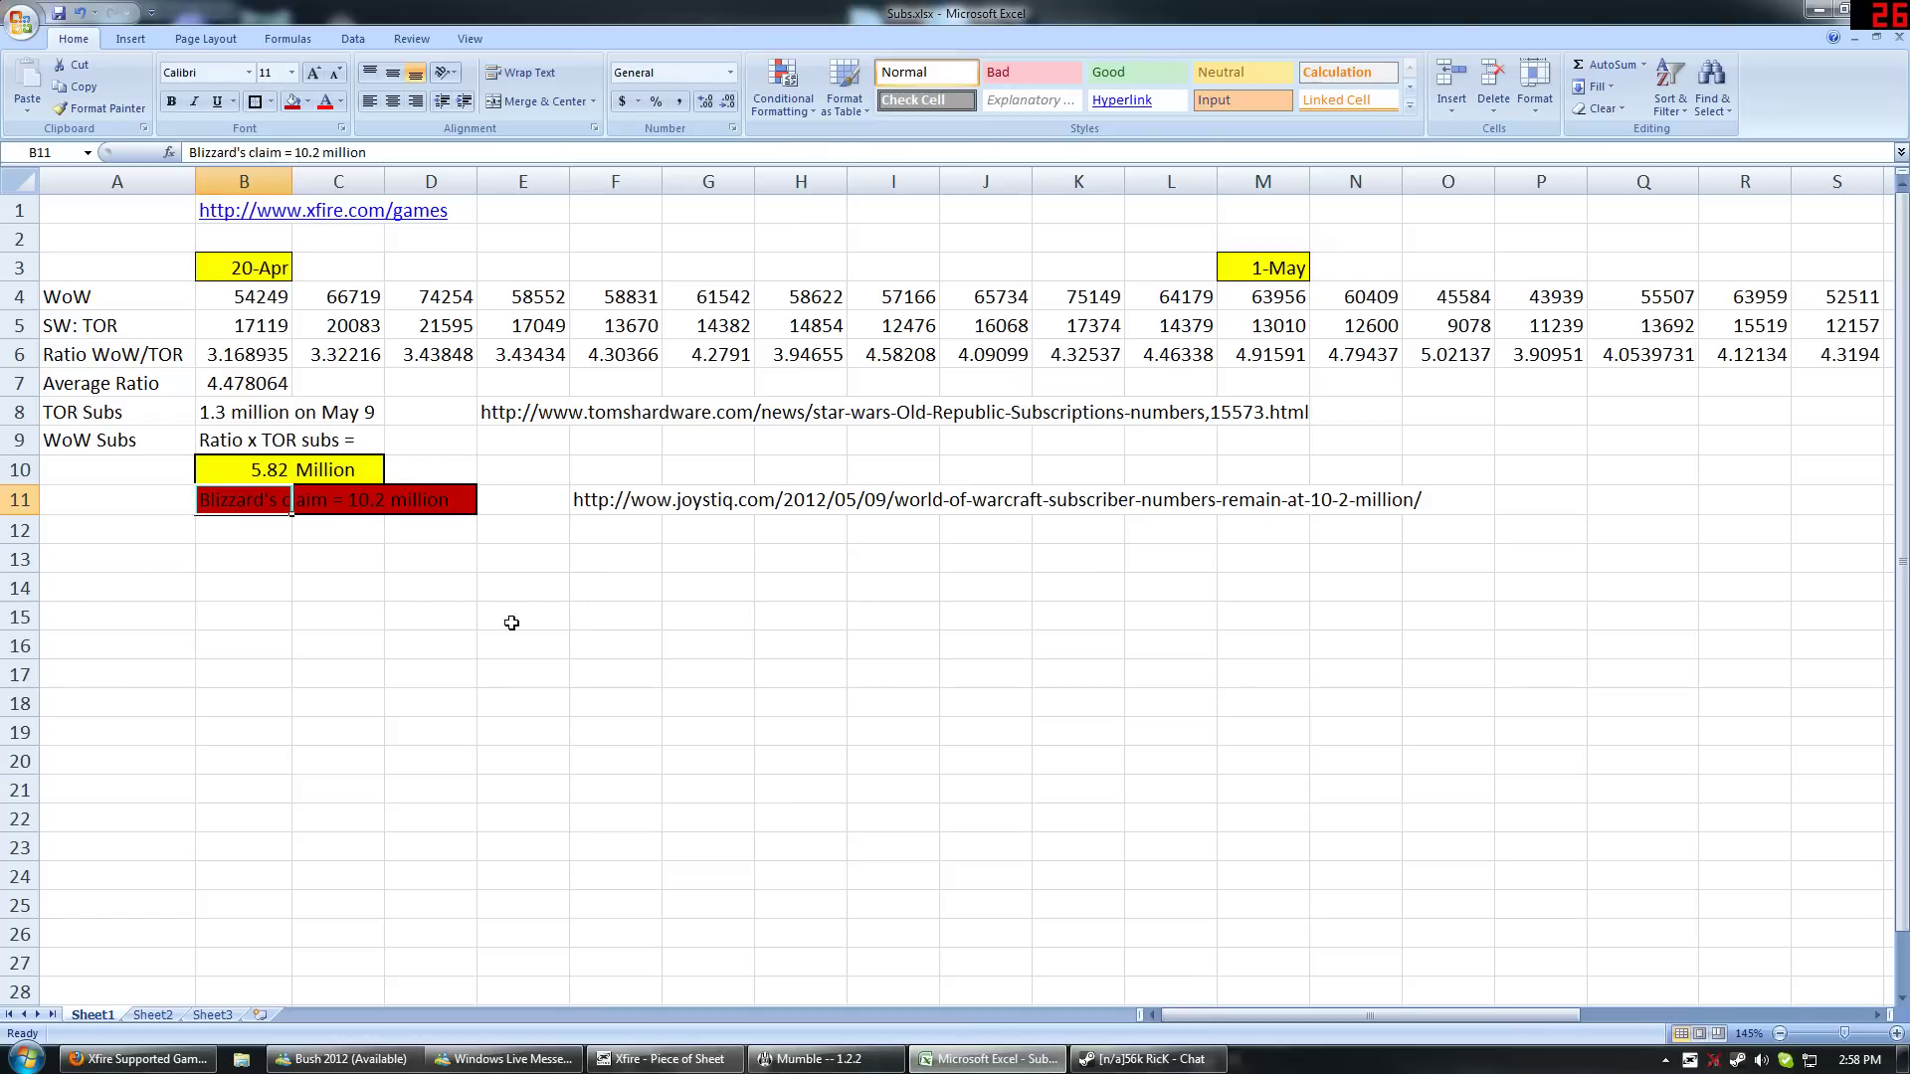
click(255, 468)
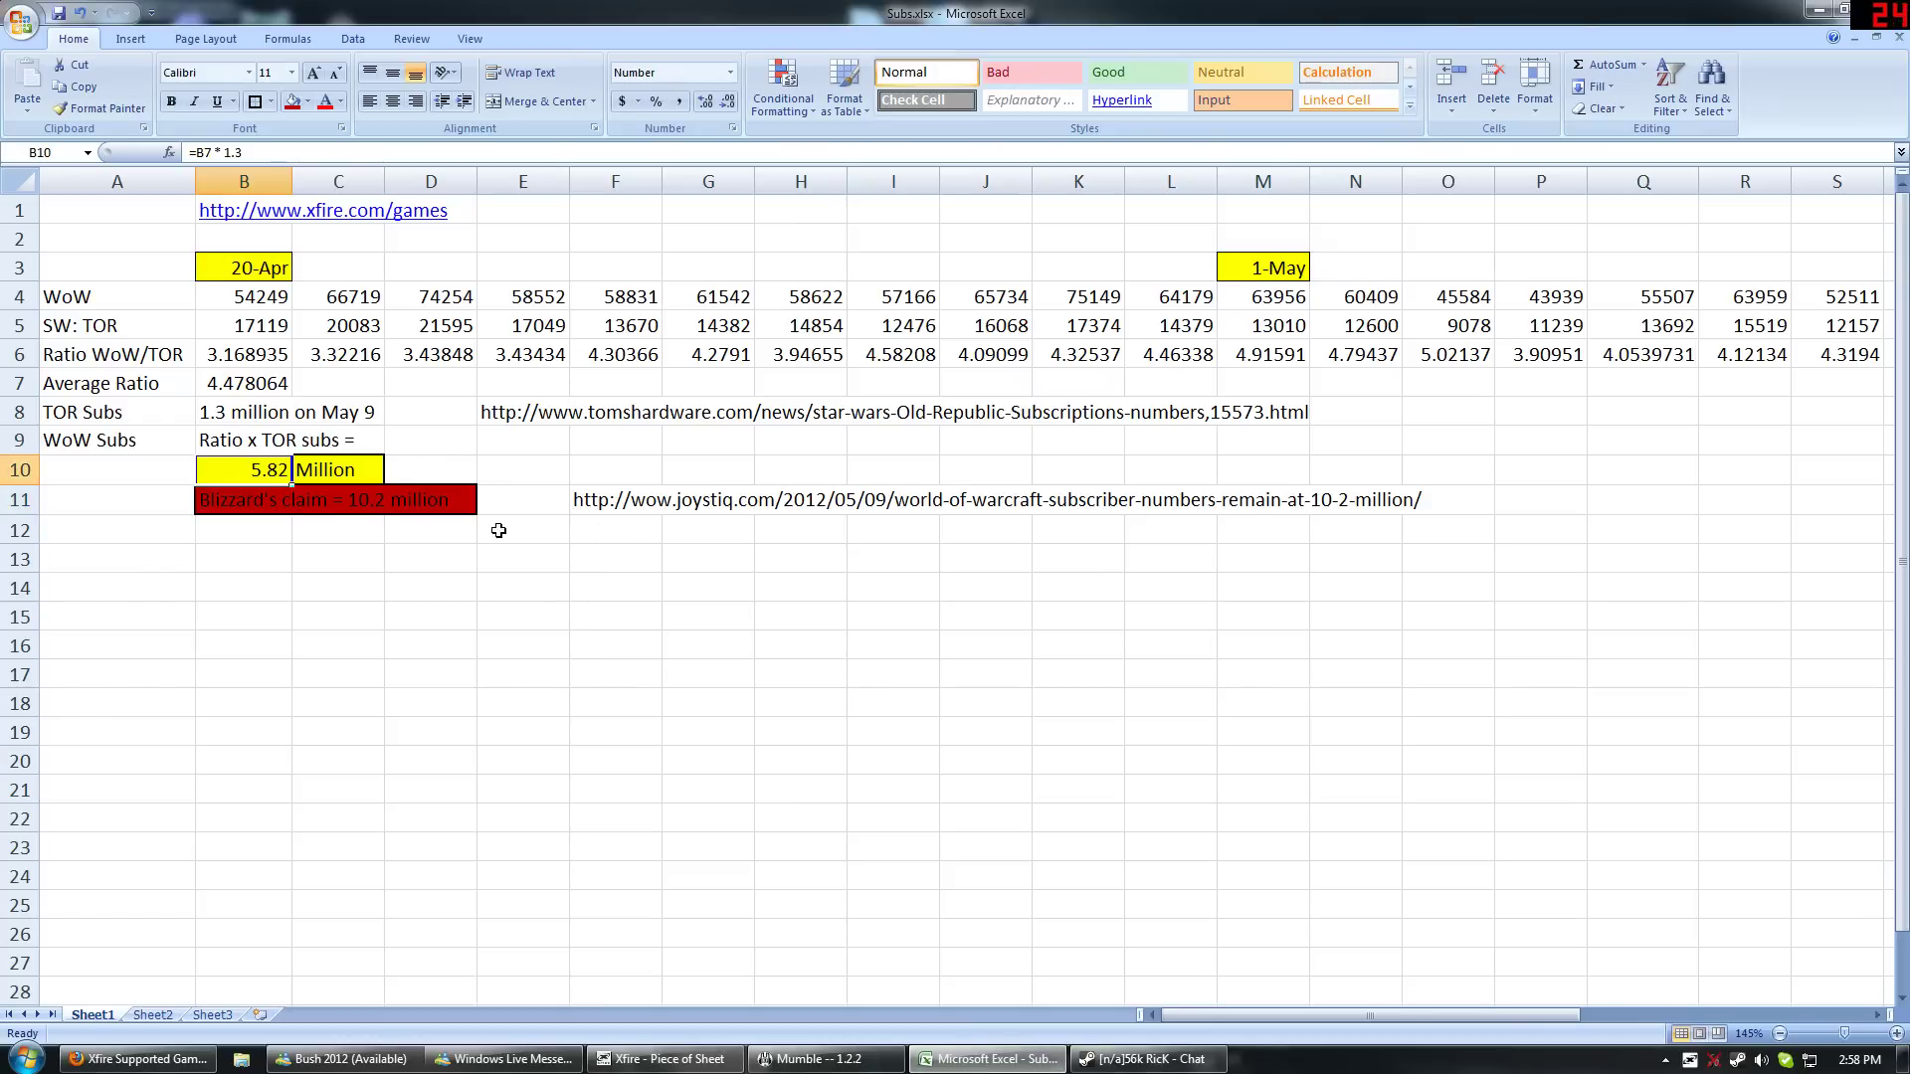
click(266, 510)
click(255, 475)
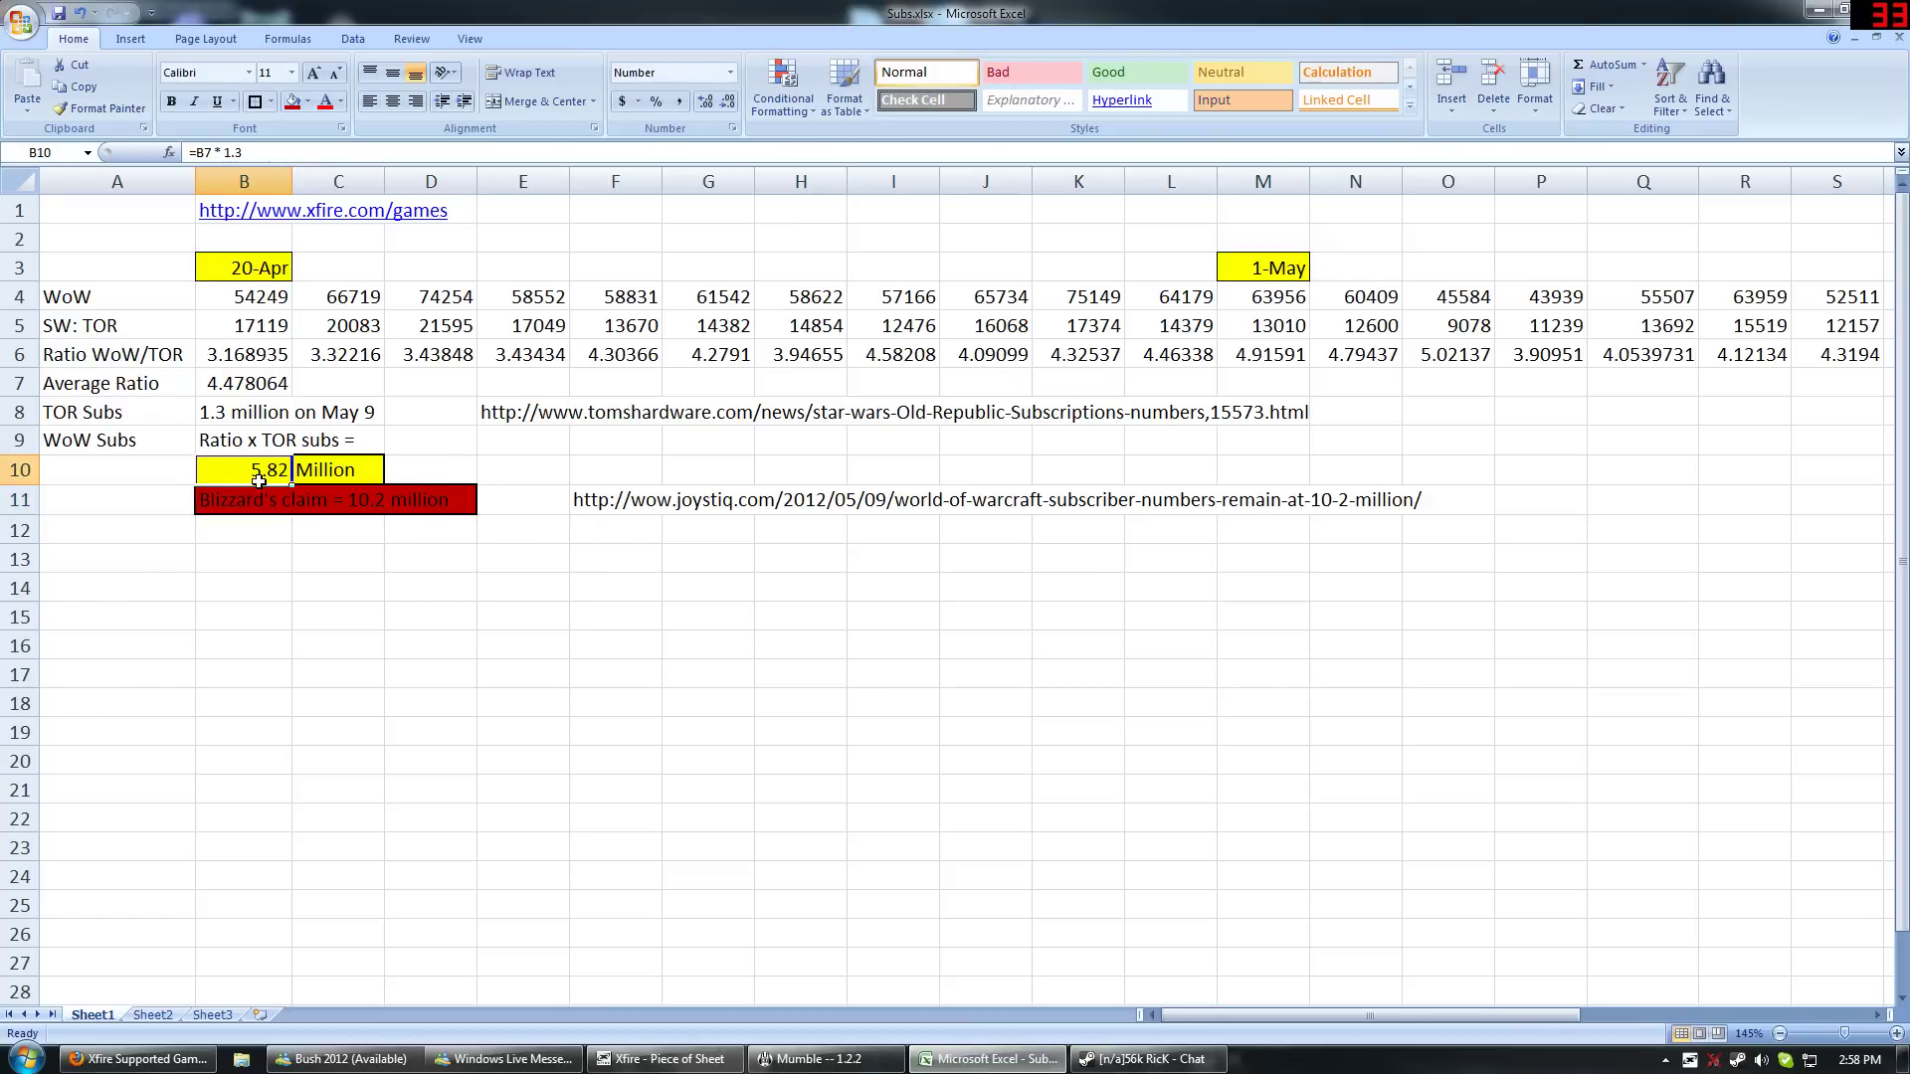